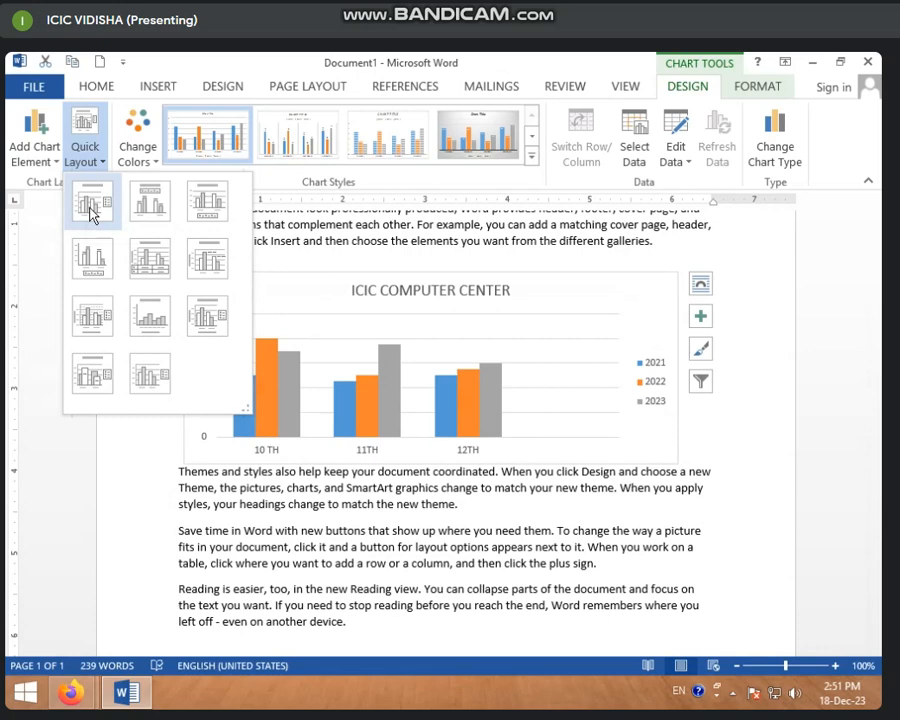
Recolor the chart with the colorful orange, yellow and green palette and apply the gray gradient chart style with data labels
click(143, 158)
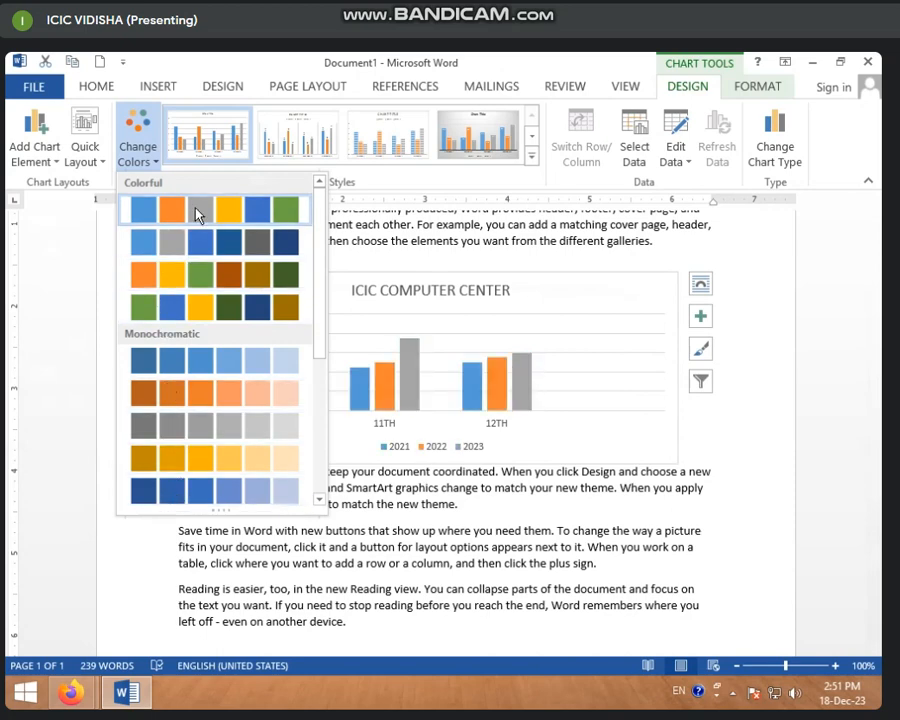
click(192, 275)
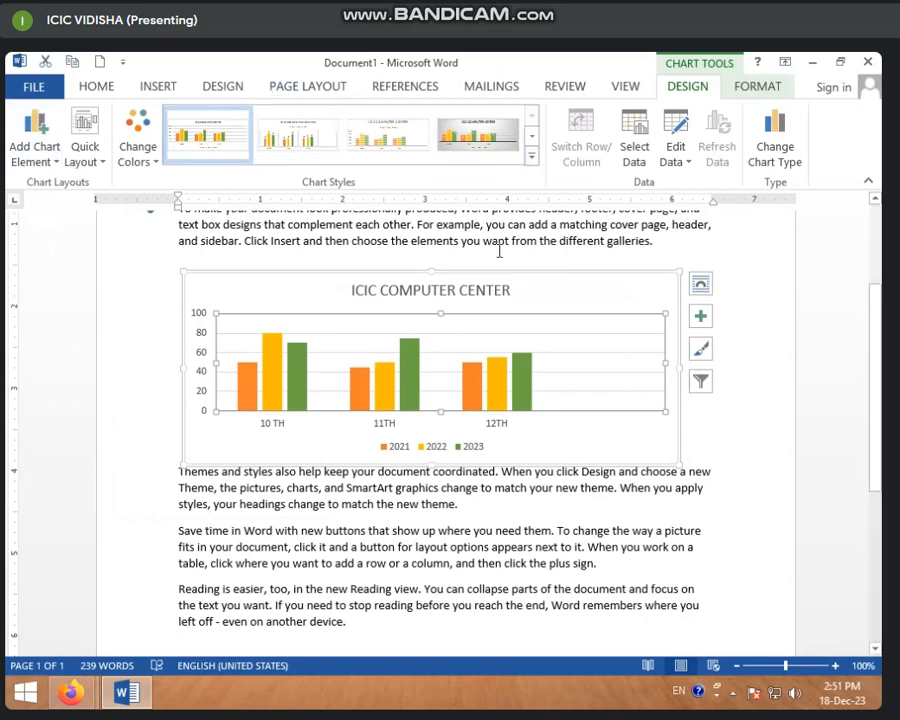
click(531, 160)
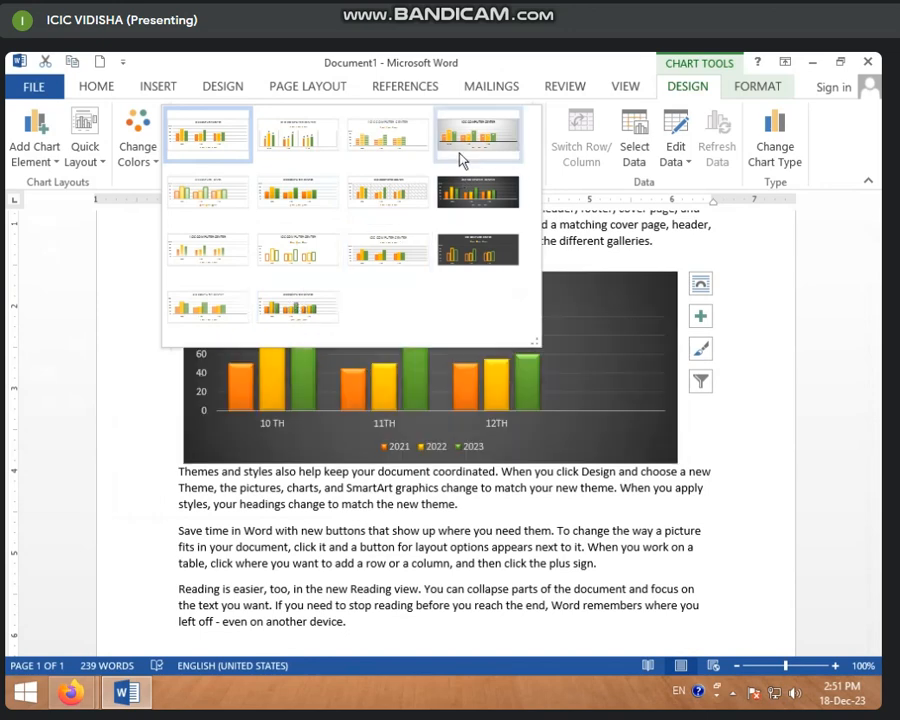
click(458, 155)
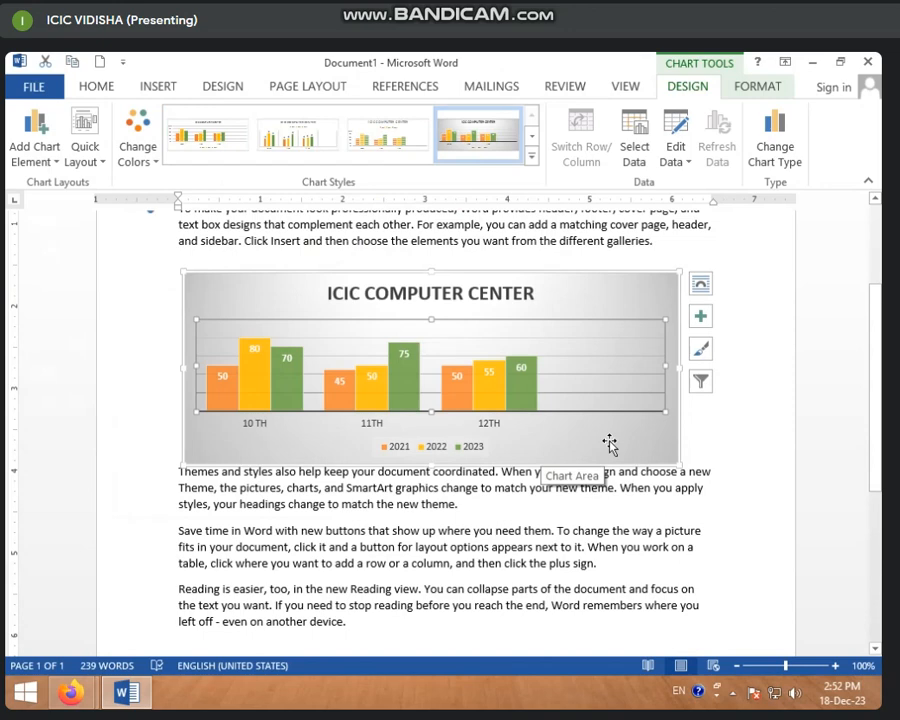
Preview other chart styles, undo the last style change and reapply the gray gradient chart style
click(531, 163)
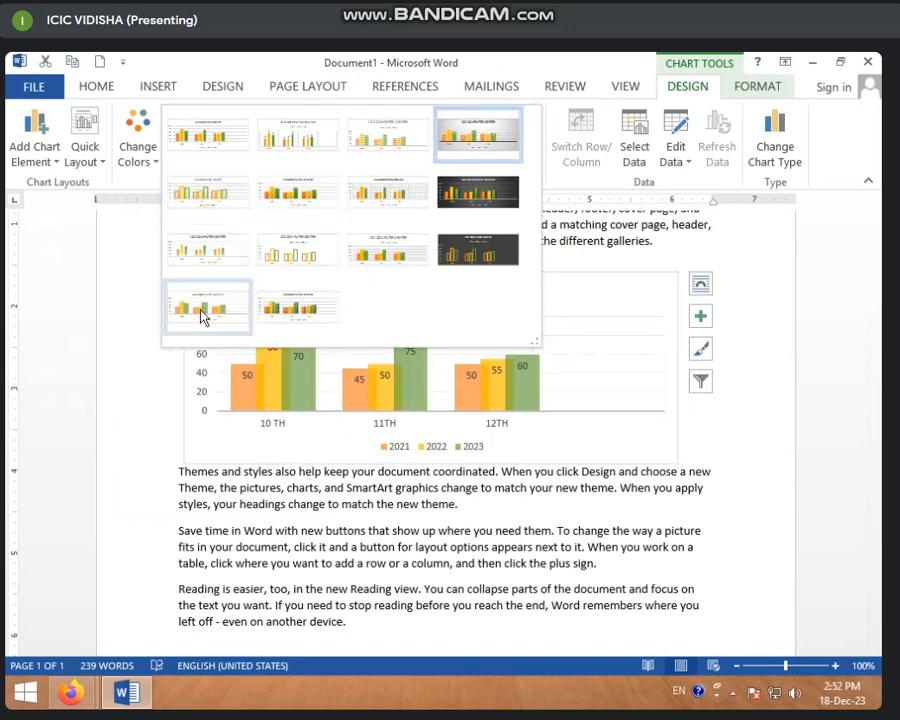
click(573, 313)
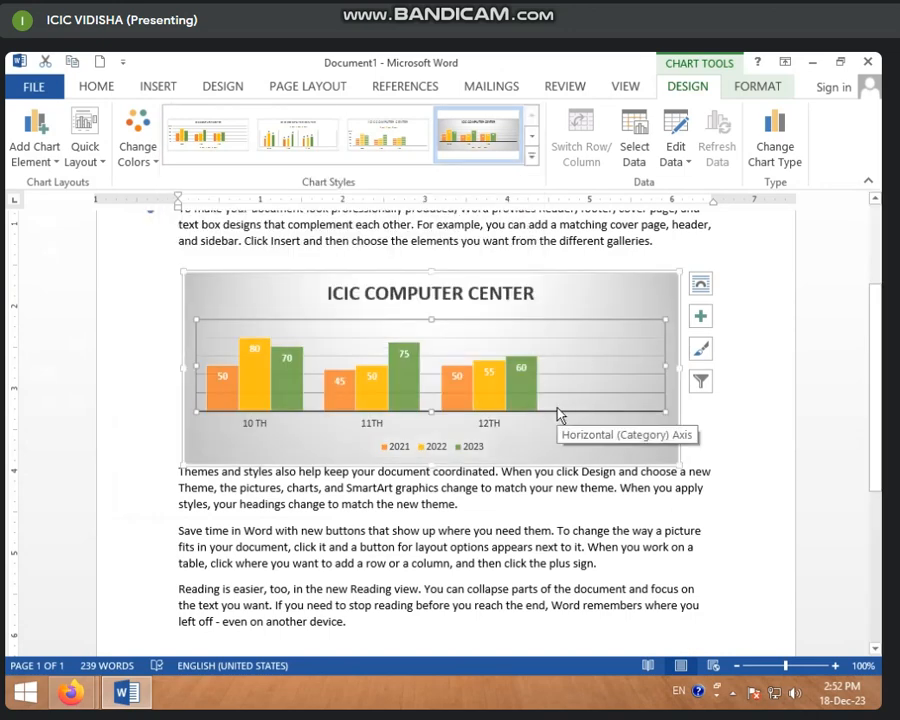
key(ctrl+z)
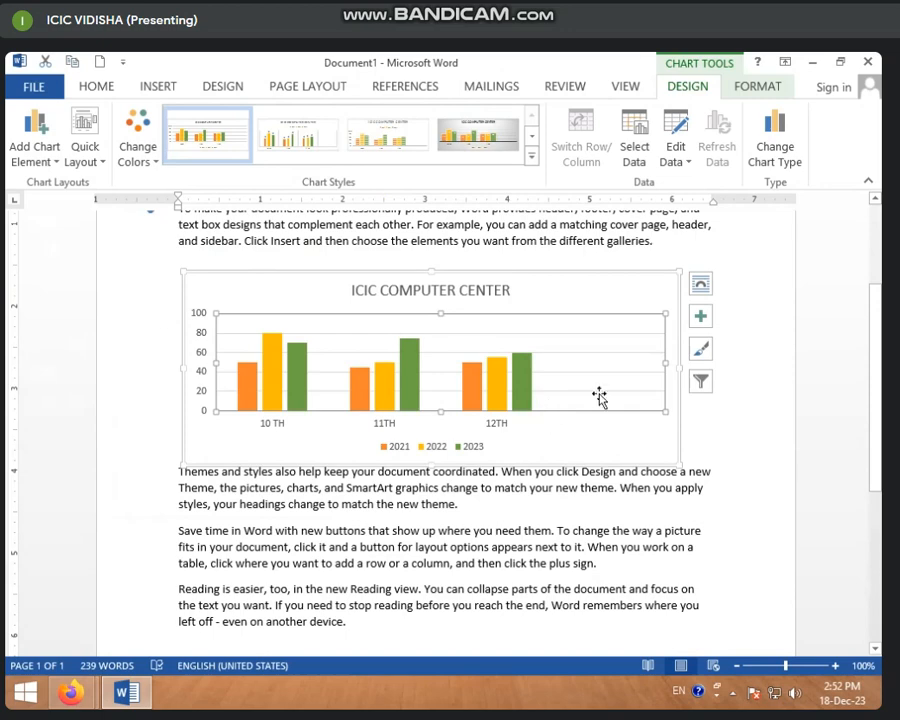
click(505, 140)
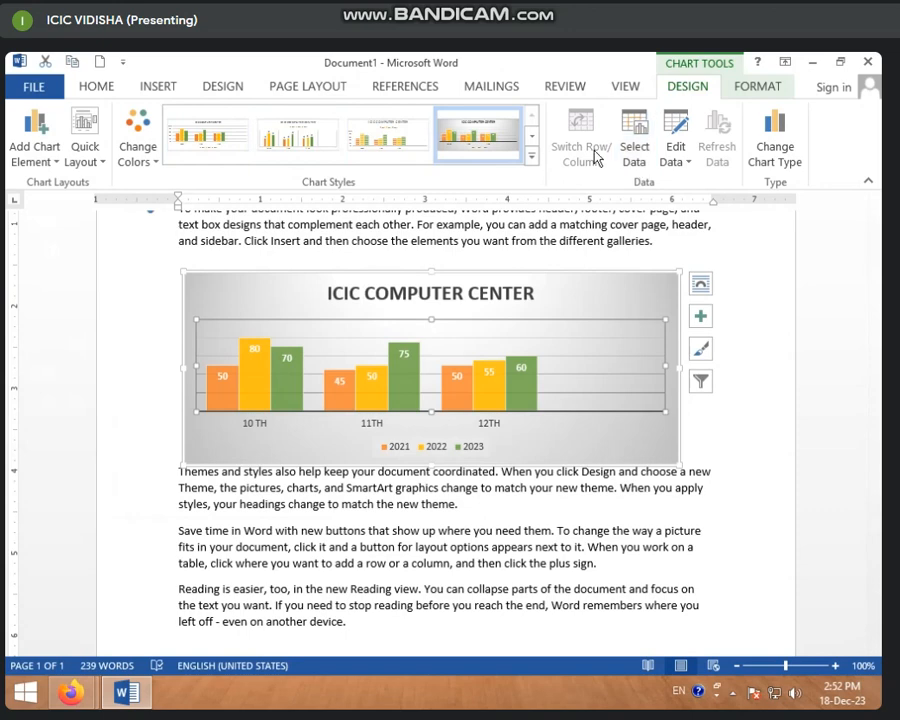
Try setting the chart data range to =Sheet1!$C$270 from the 2022 value of 10 TH, and close the data sheet
click(633, 158)
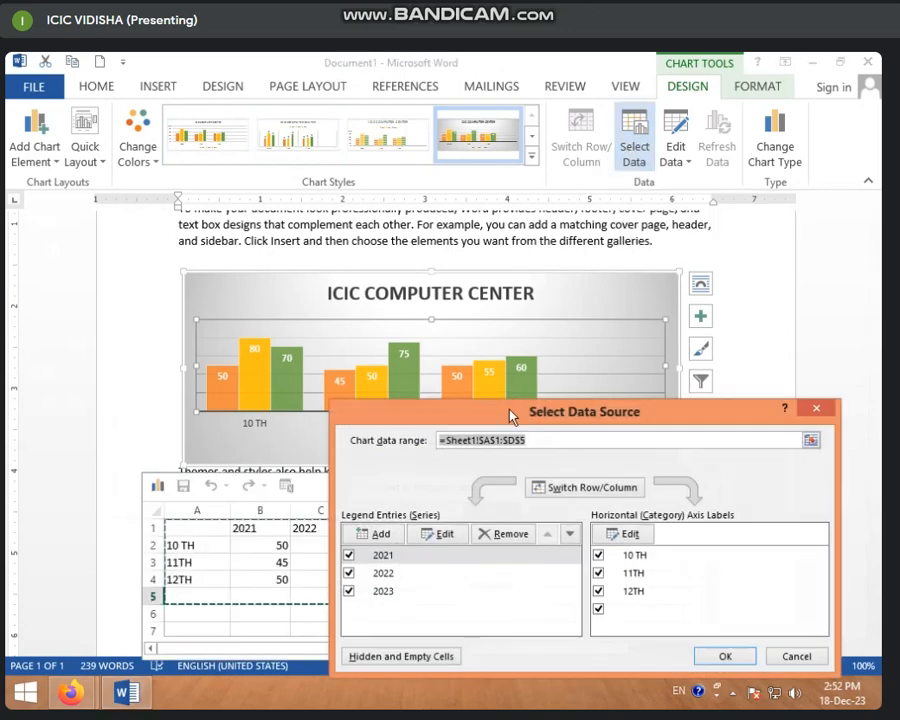
drag(508, 410, 175, 58)
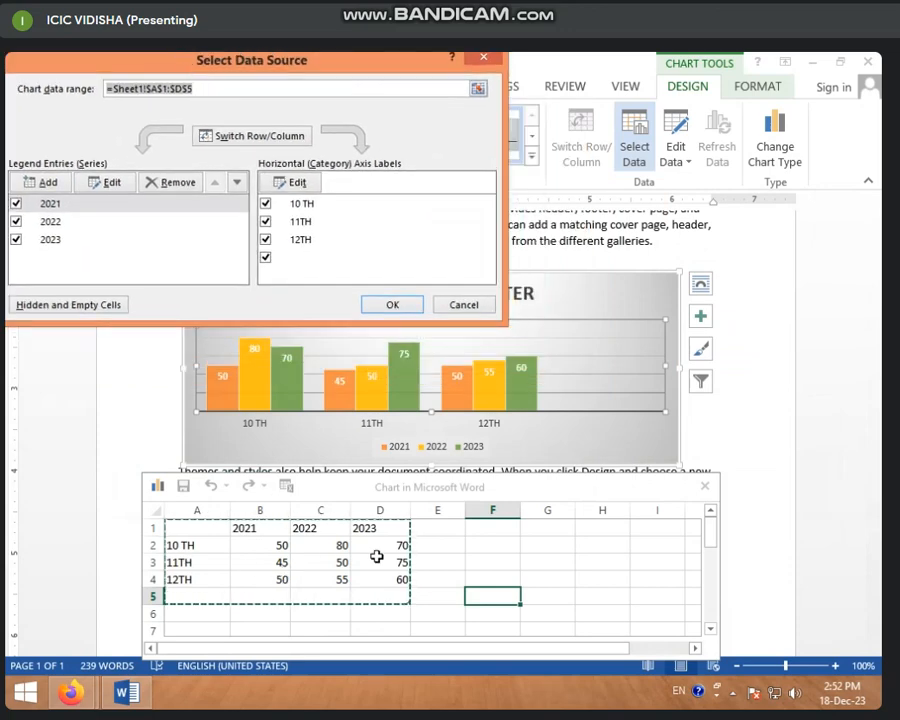
click(330, 546)
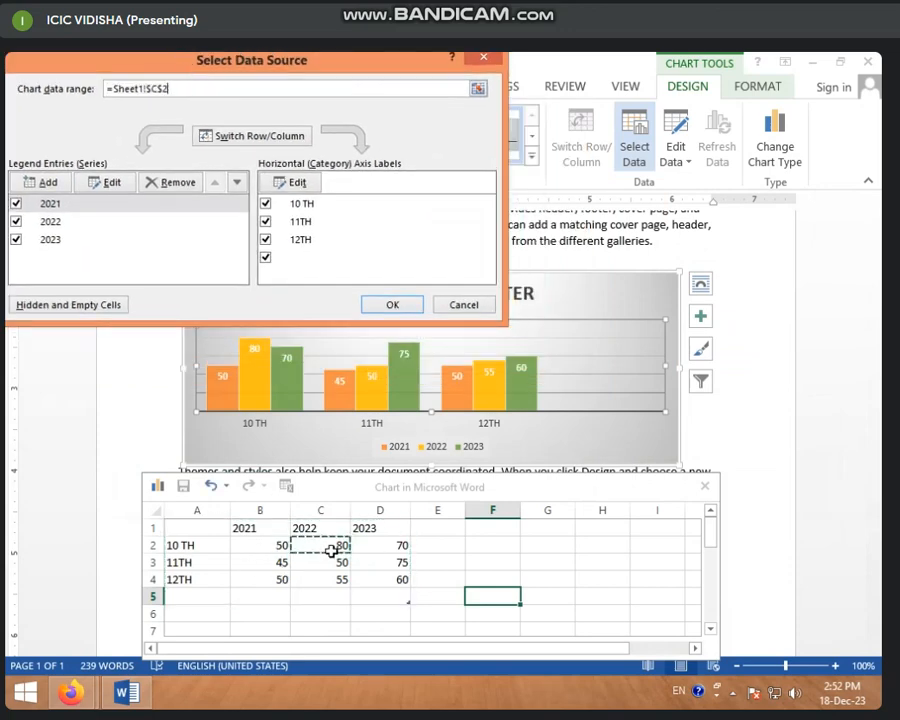
text(70)
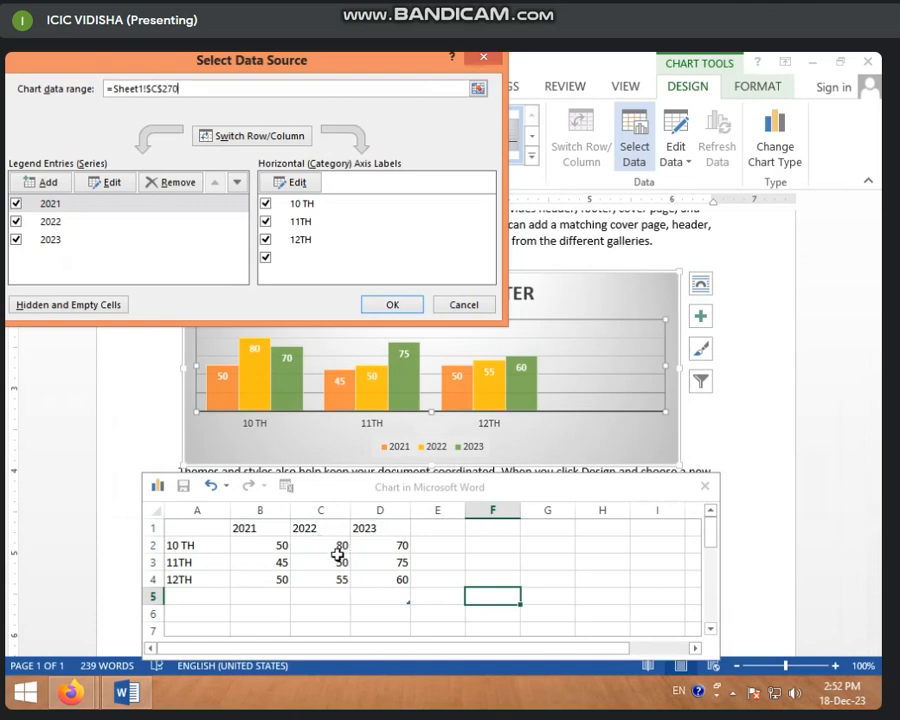
key(Return)
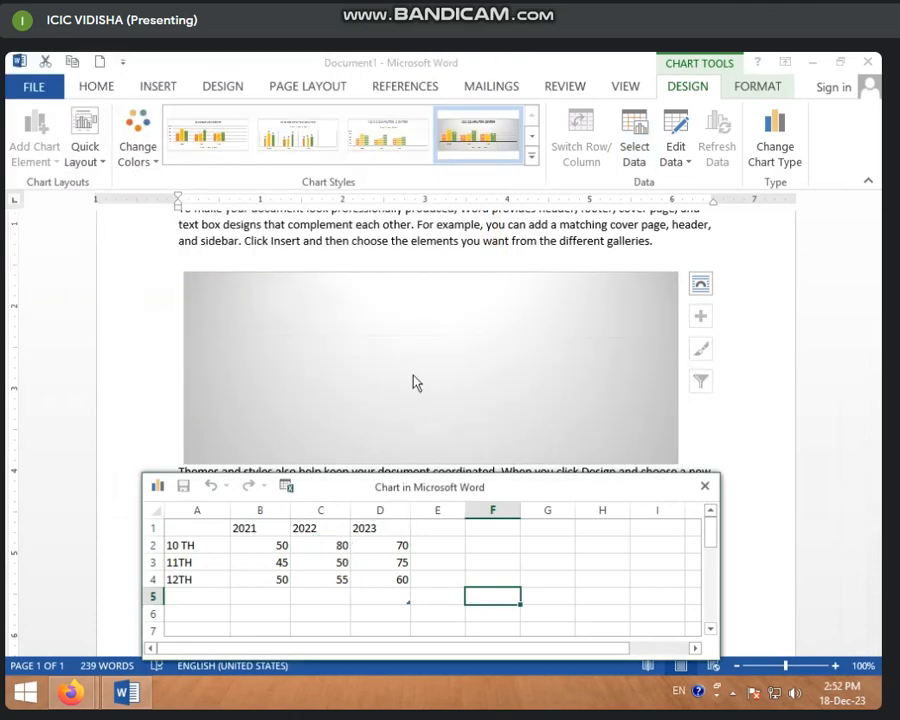
click(704, 486)
Undo the chart data range change to bring the columns back, and reselect the chart
scroll(430, 362, up, 3)
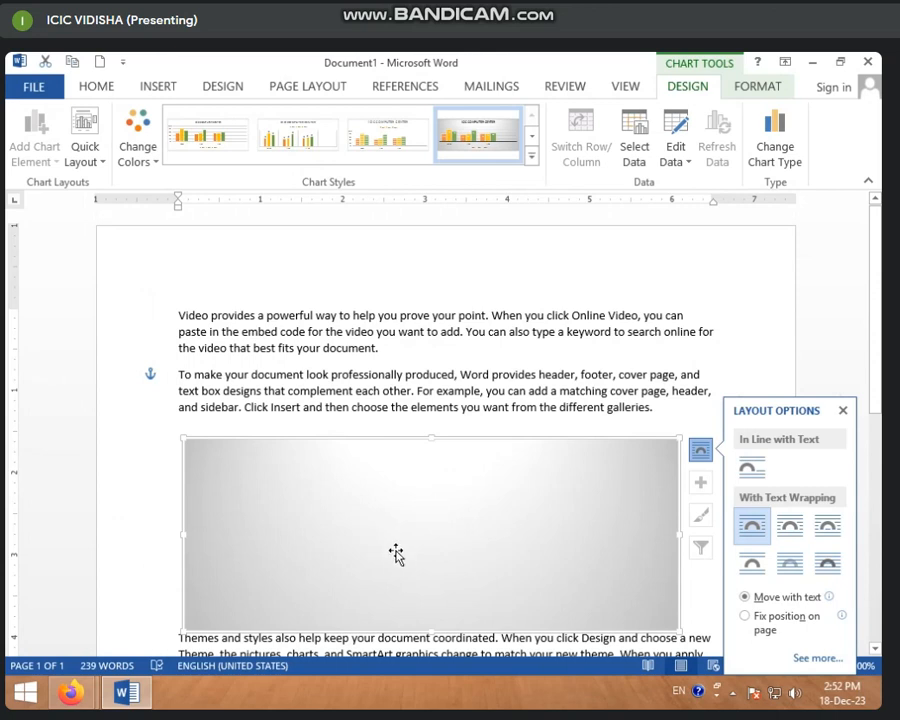
click(405, 549)
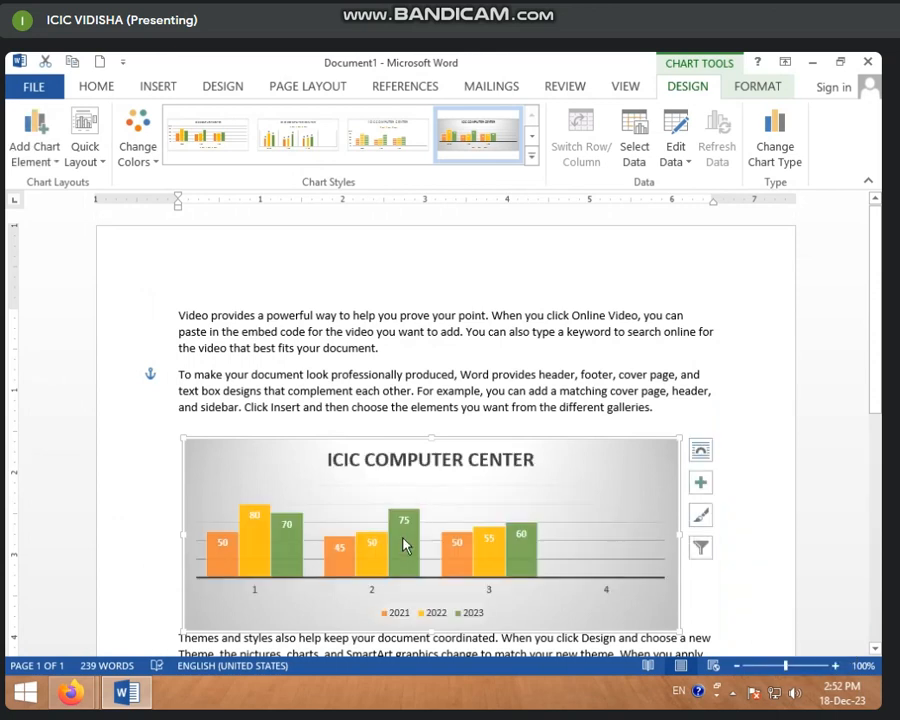
key(alt+shift+F10)
key(alt+shift+F10)
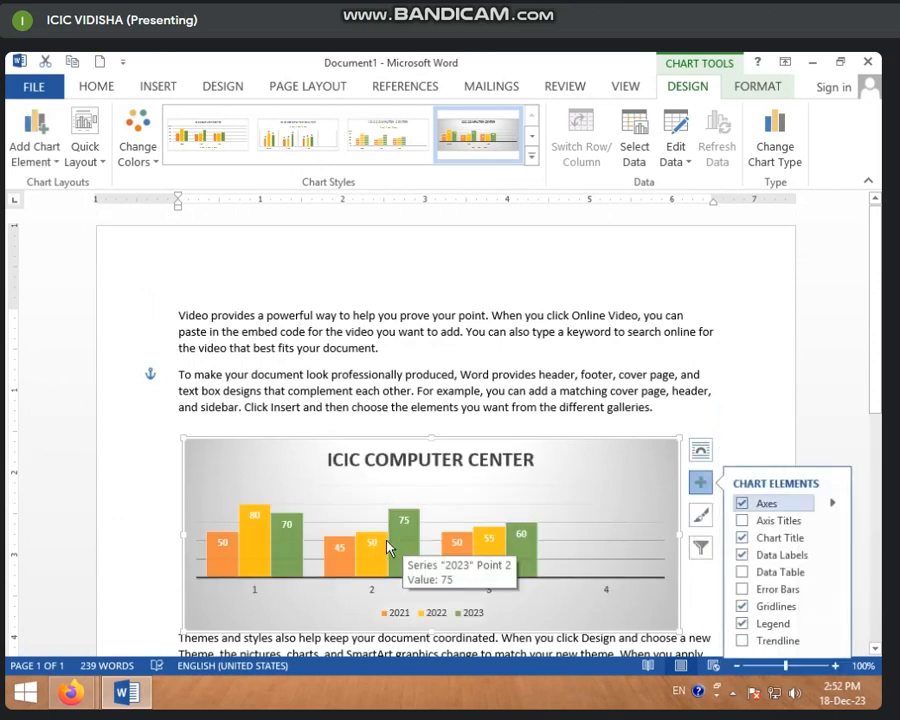
key(alt+shift+F10)
click(447, 252)
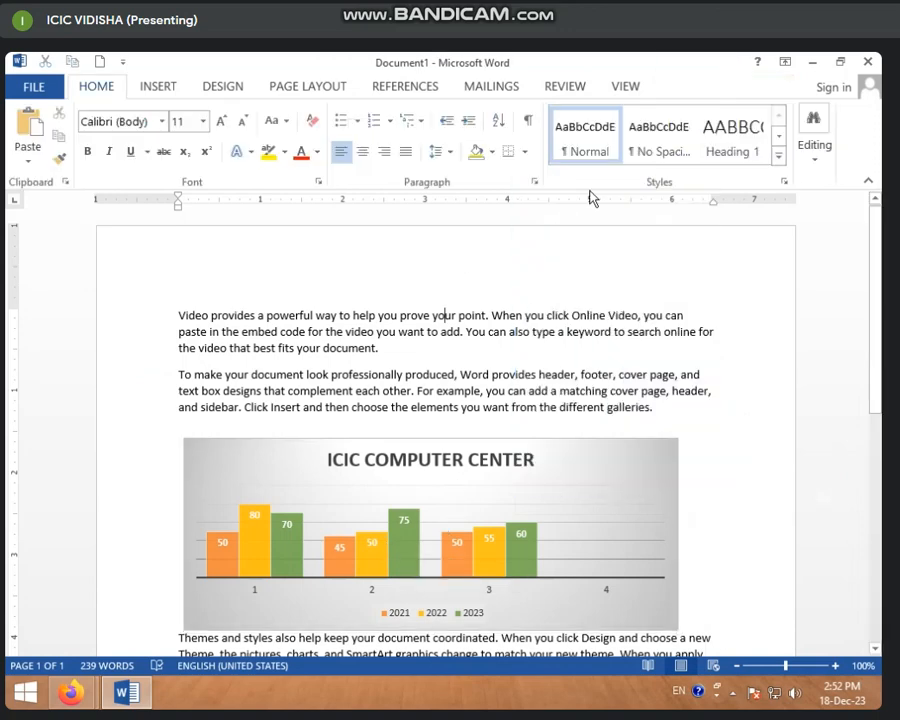
click(302, 485)
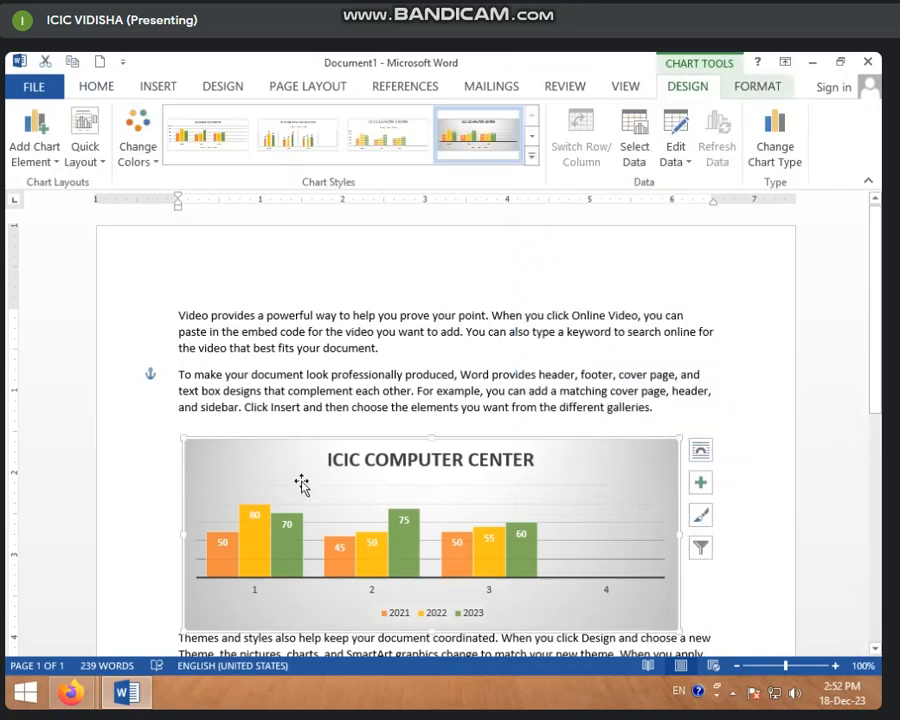
Apply the first chart style, with a plain white background, to the ICIC COMPUTER CENTER chart
scroll(320, 512, down, 3)
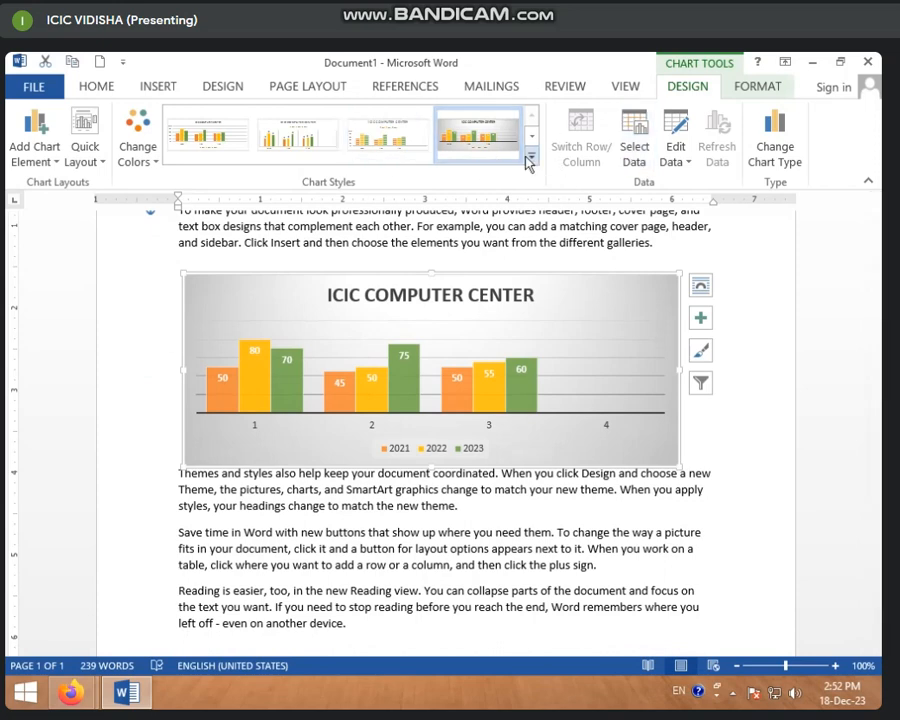
click(529, 160)
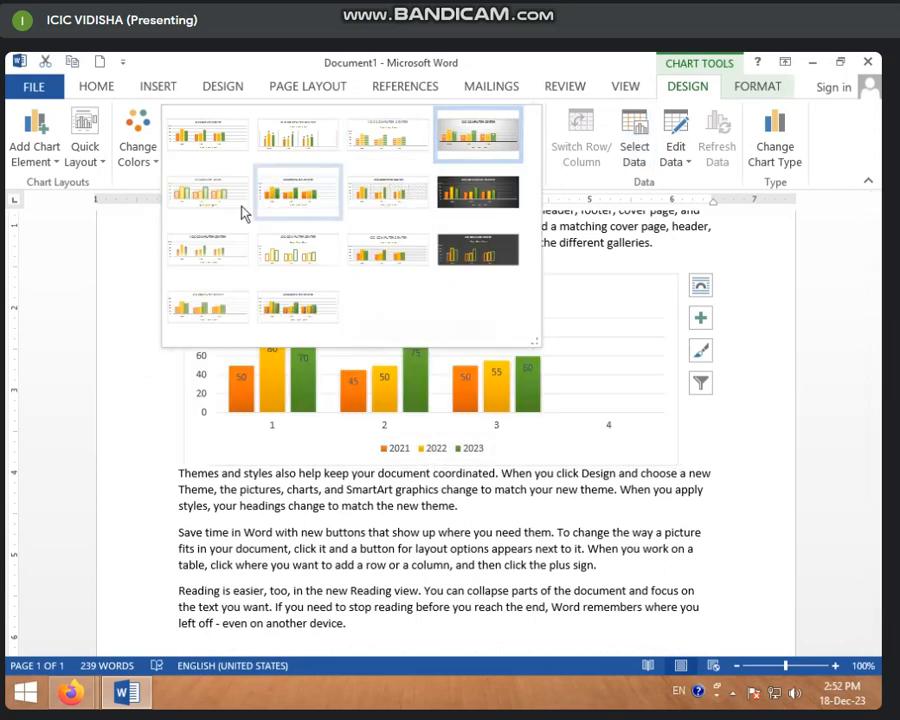
click(203, 148)
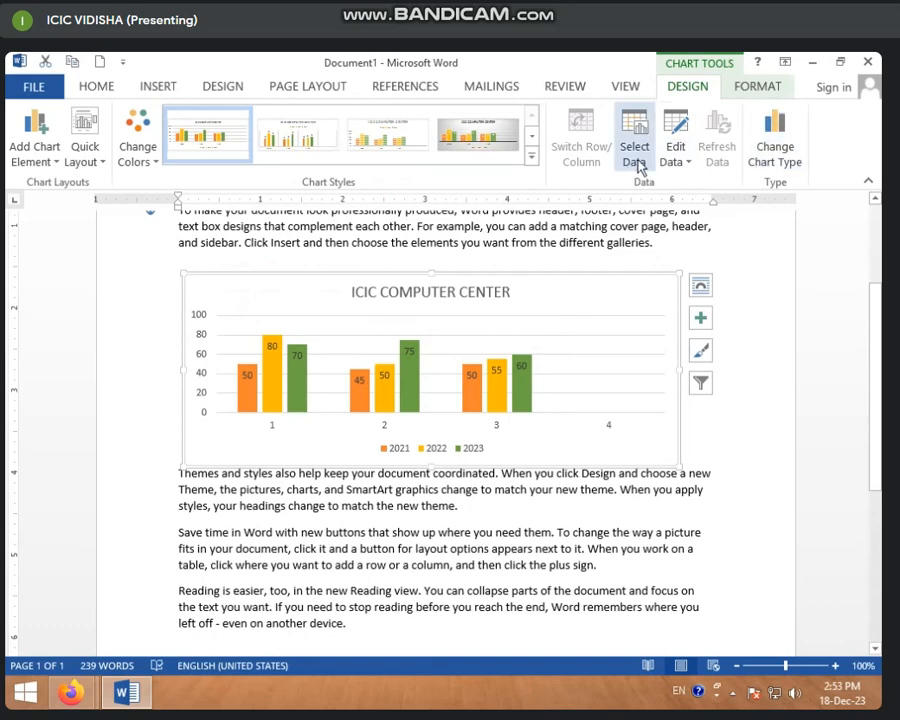
click(636, 152)
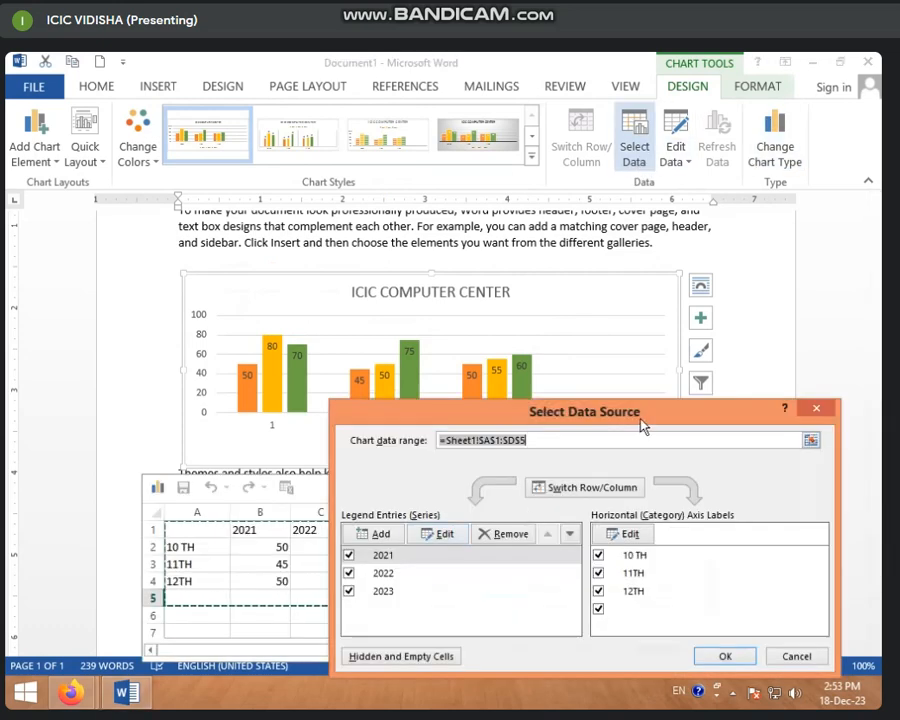
drag(643, 425, 336, 106)
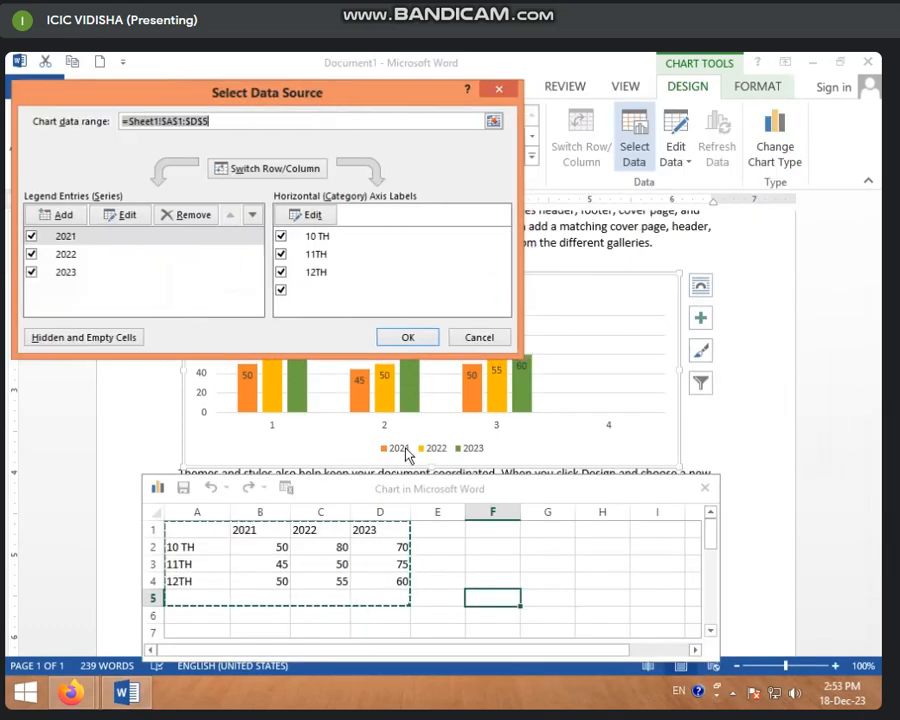
click(314, 553)
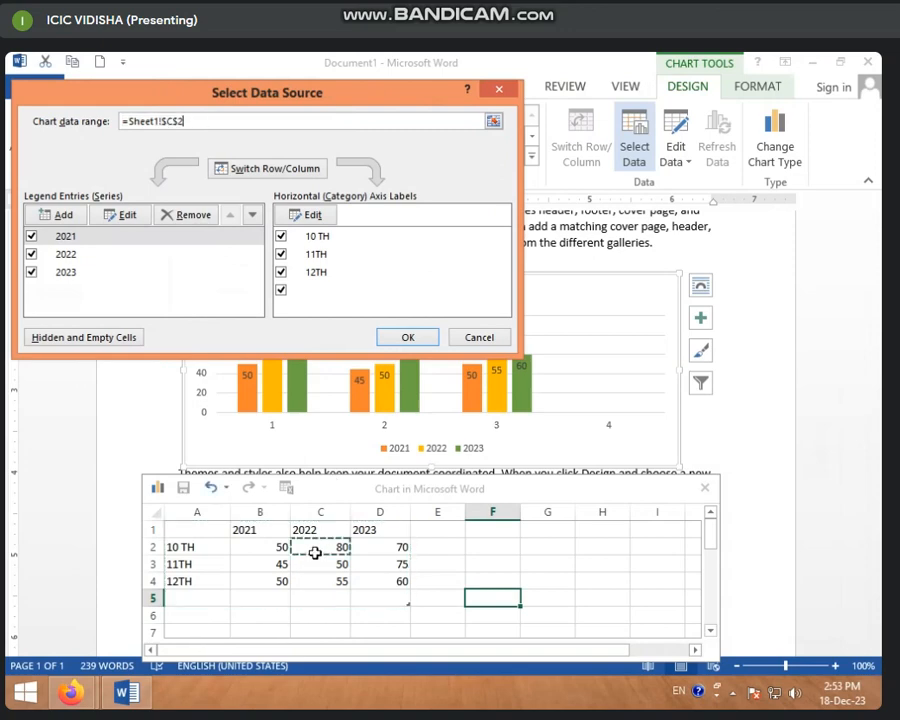
click(333, 581)
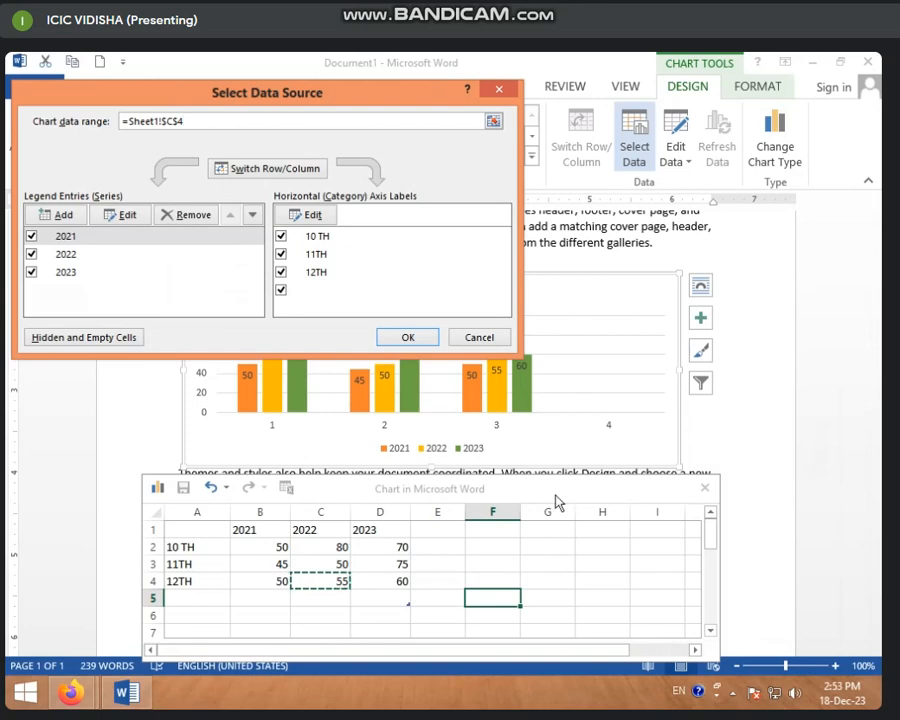
drag(557, 503, 477, 682)
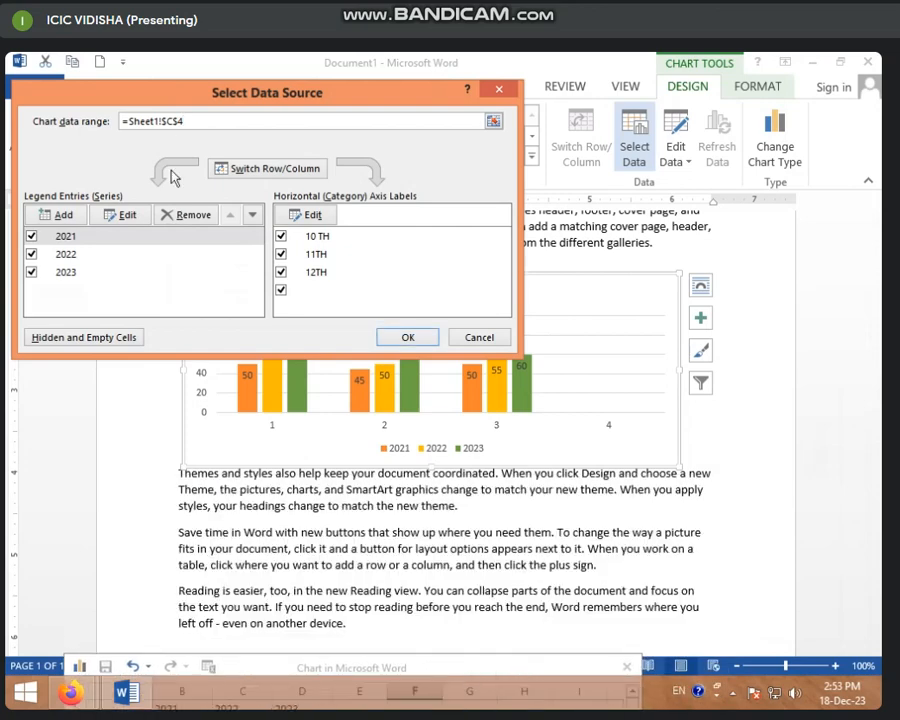
click(62, 252)
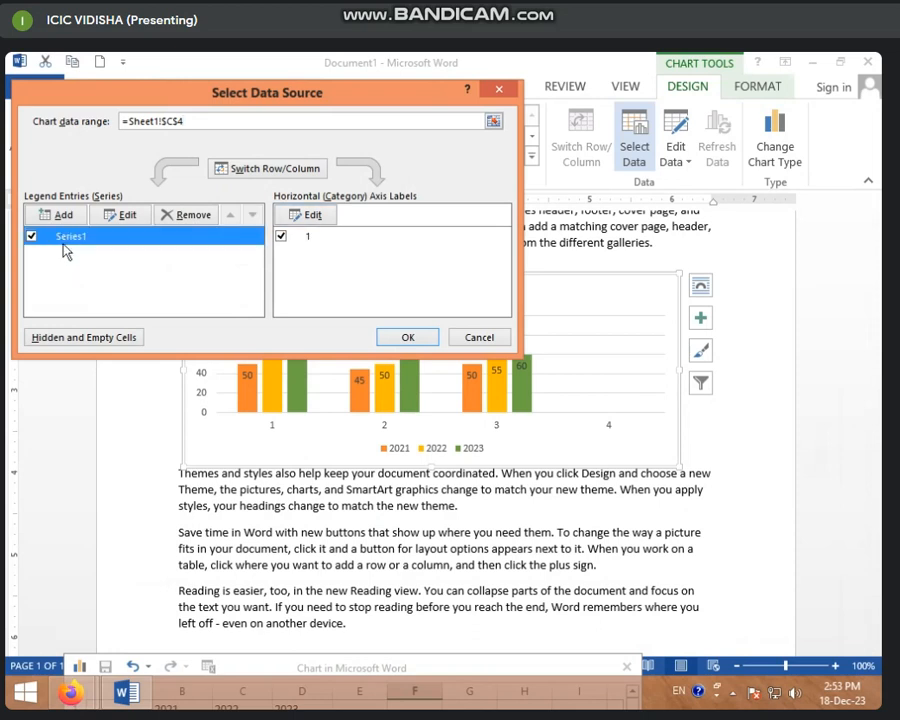
click(31, 236)
click(499, 89)
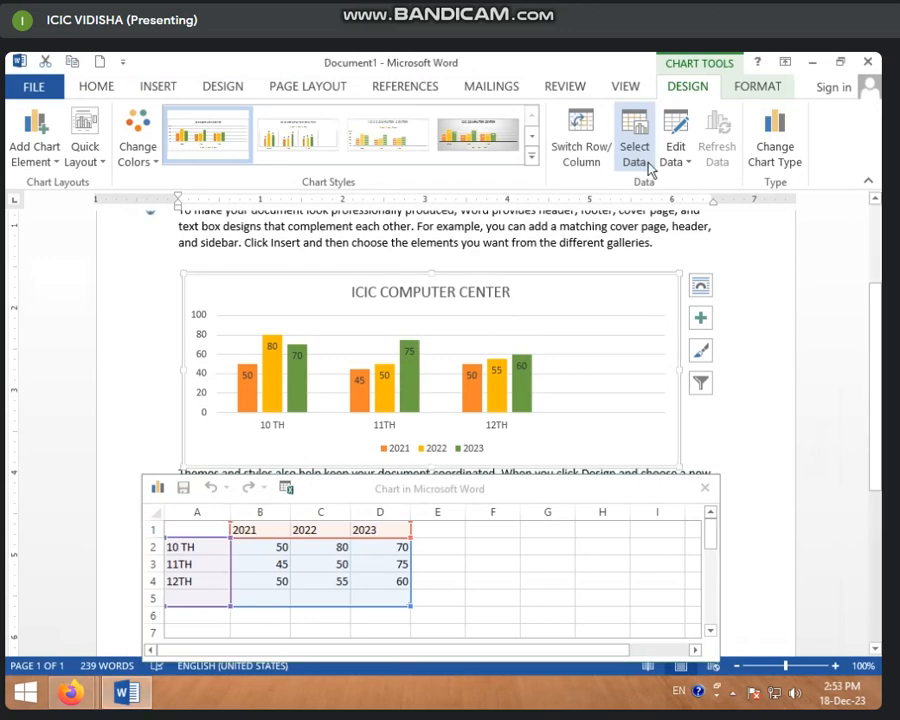
Hide the 2021 series from the chart through its data source selection
click(636, 152)
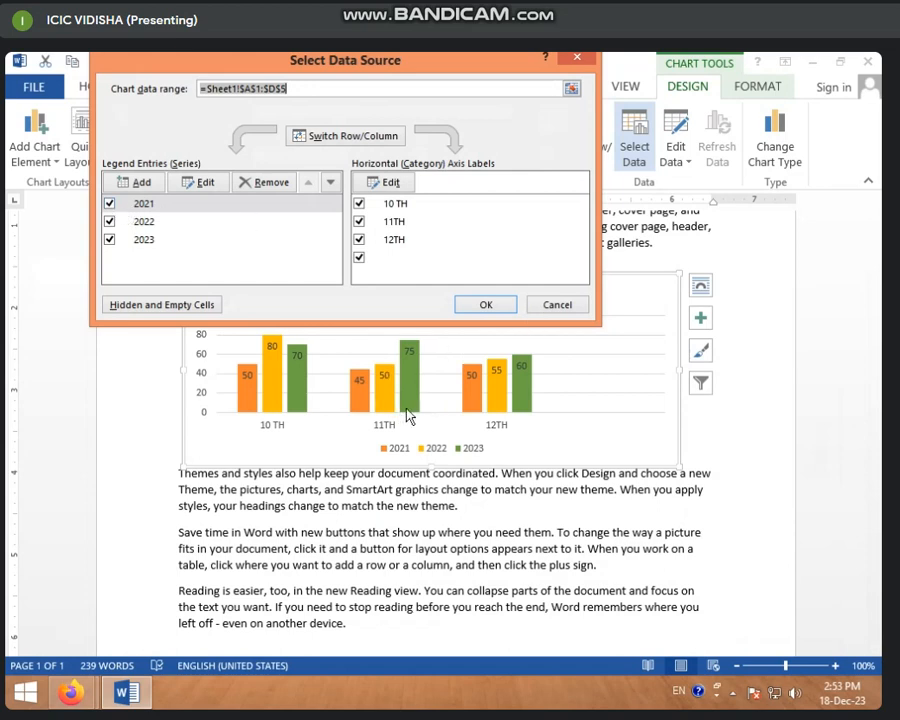
click(111, 210)
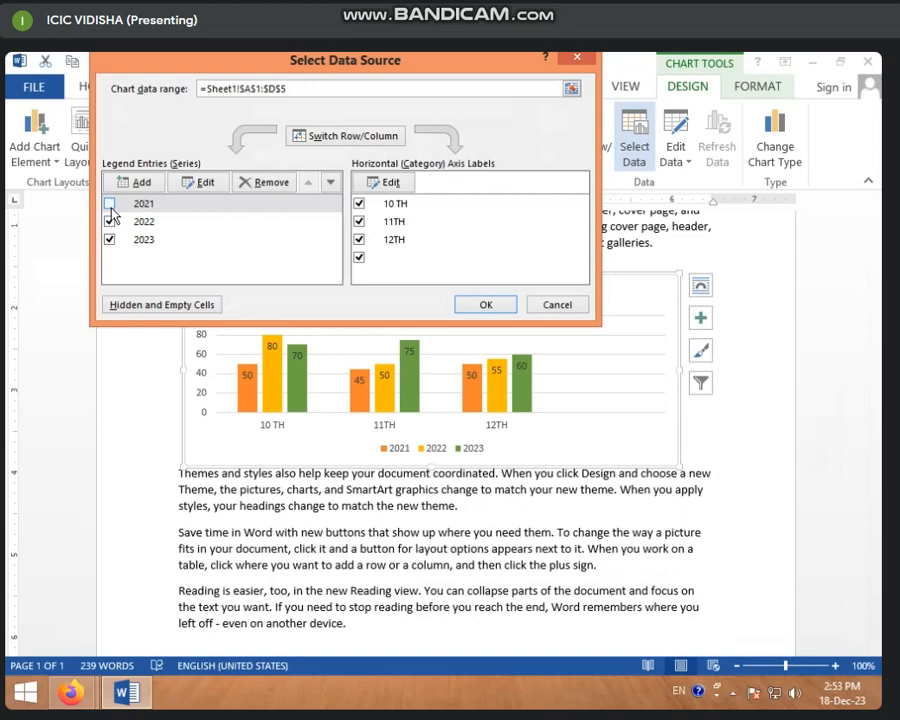
click(484, 305)
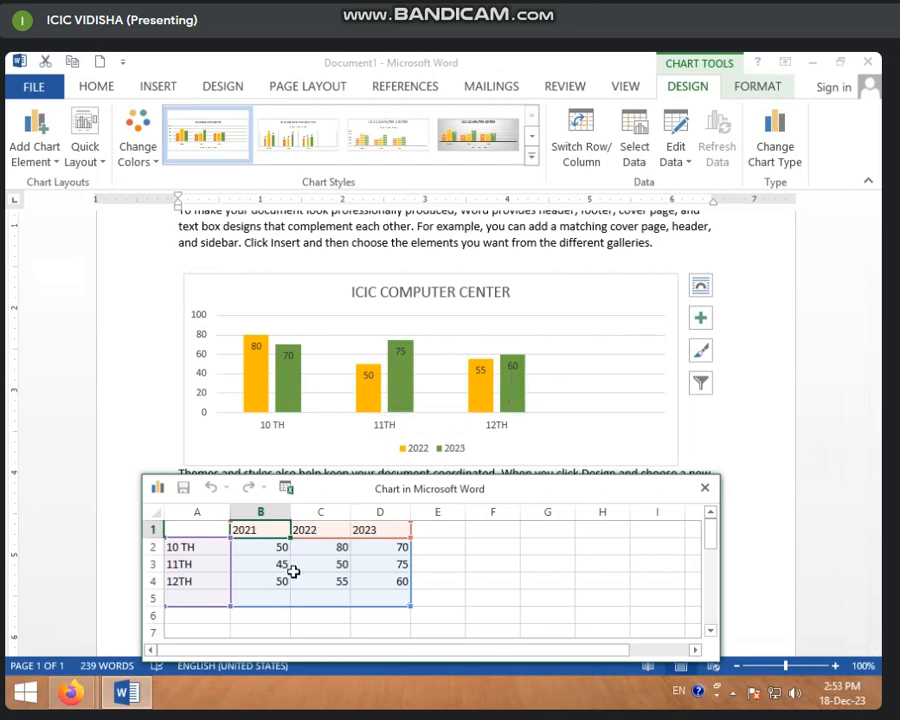
Show the 2021 series in the chart again through its data source selection
click(634, 148)
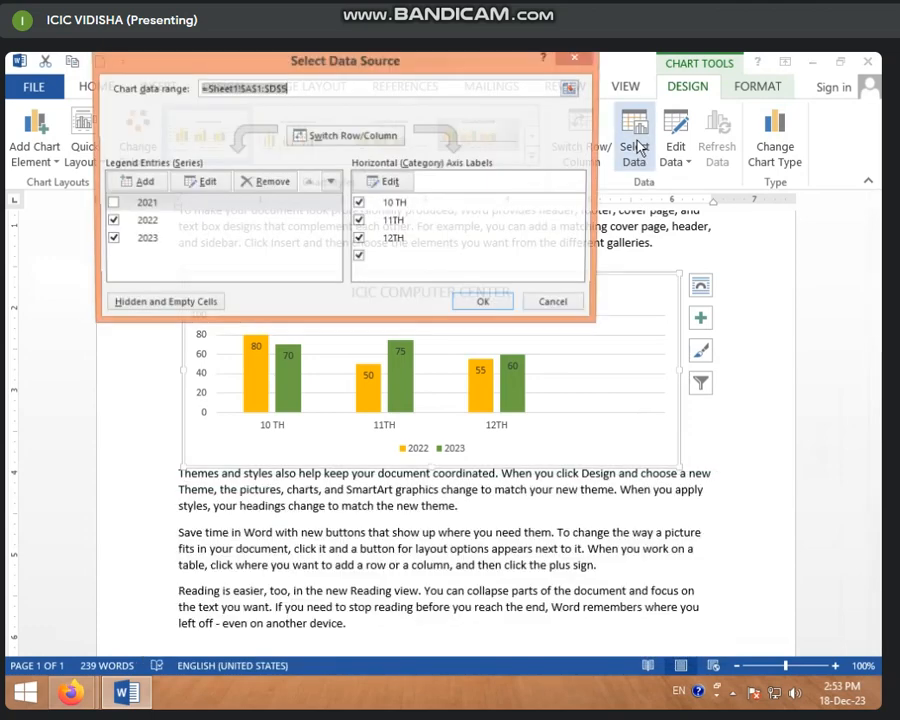
click(109, 204)
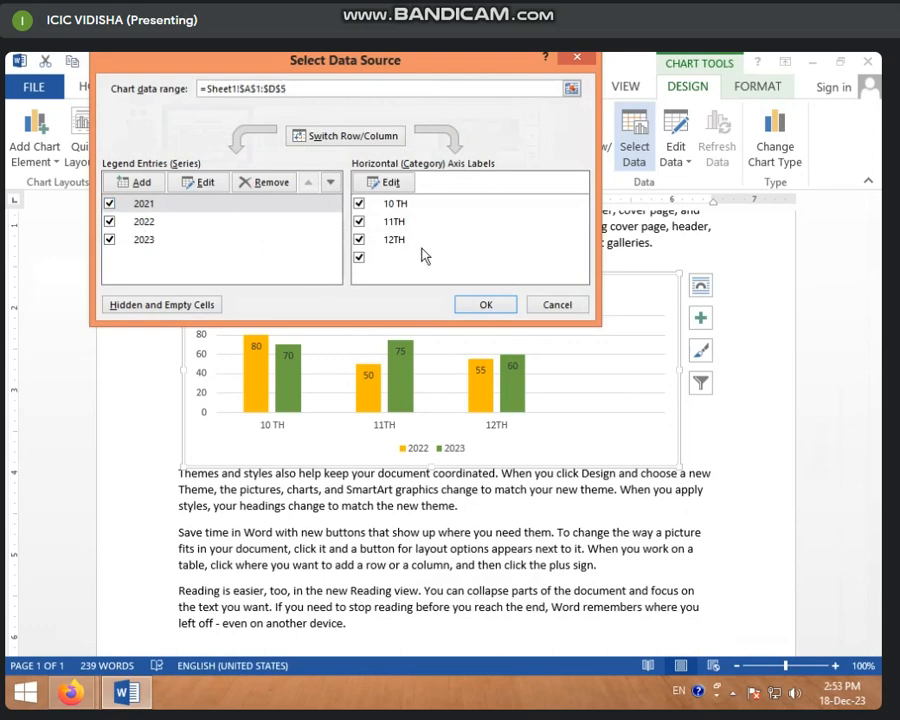
click(481, 306)
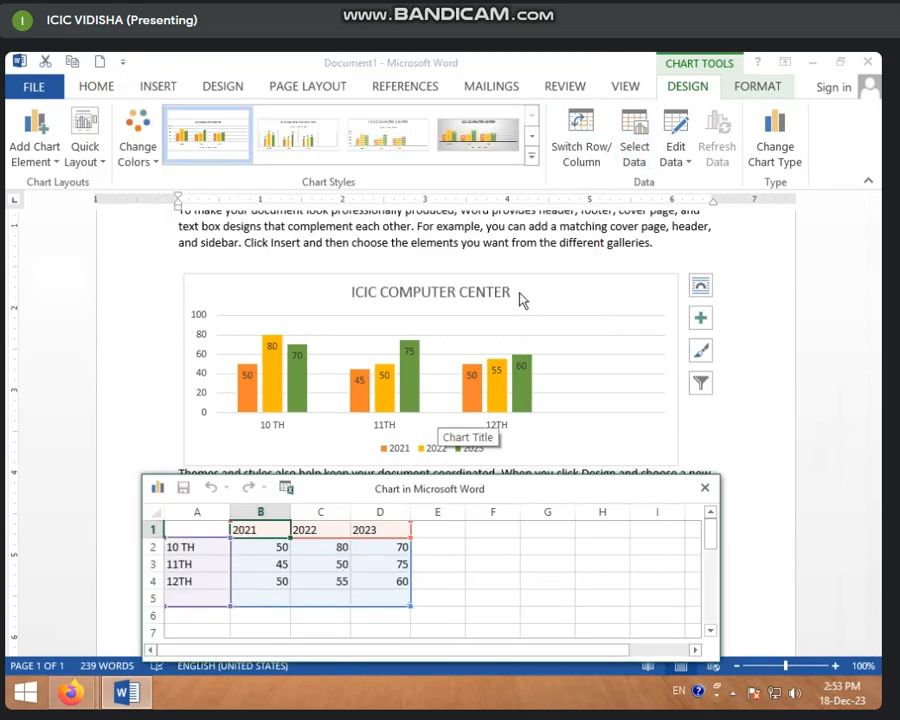
Hide the 10 TH category from the chart through its data source selection
click(638, 160)
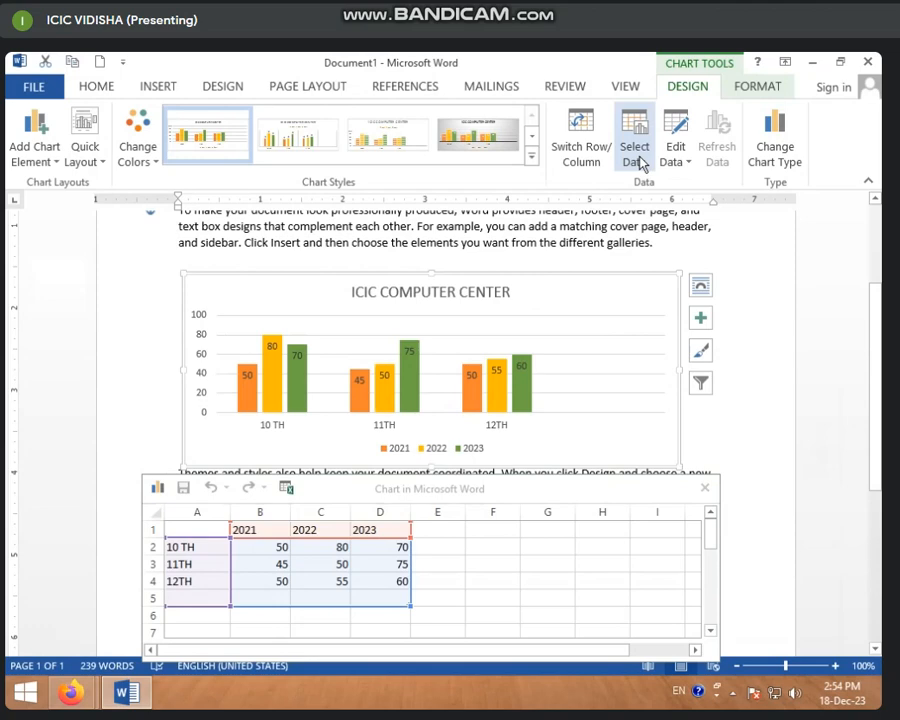
click(637, 161)
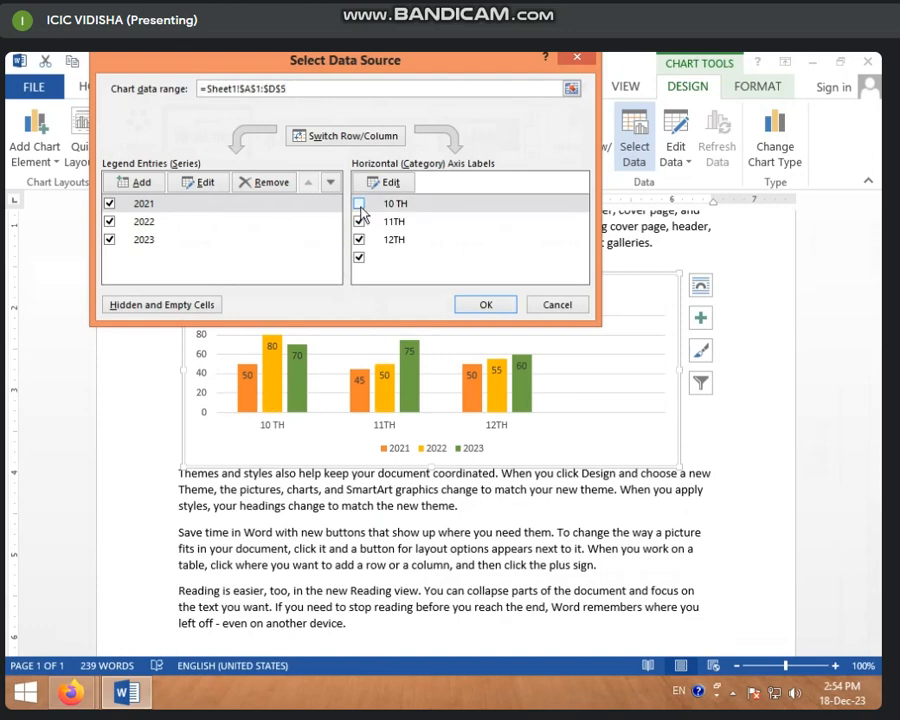
click(485, 303)
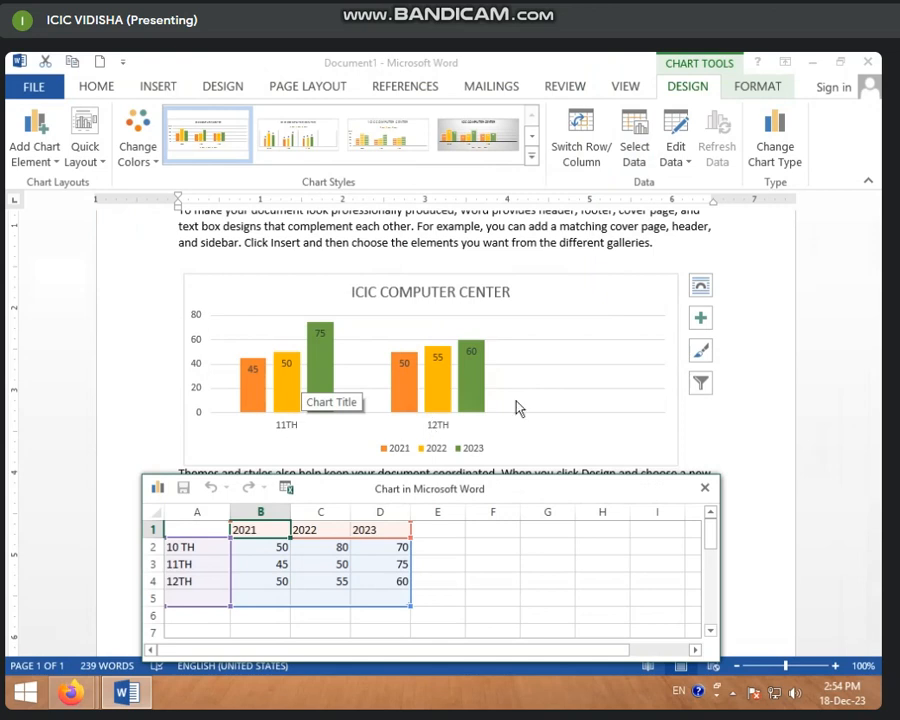
Show the 10 TH category in the chart again through its data source selection, and close the chart's data sheet
click(640, 152)
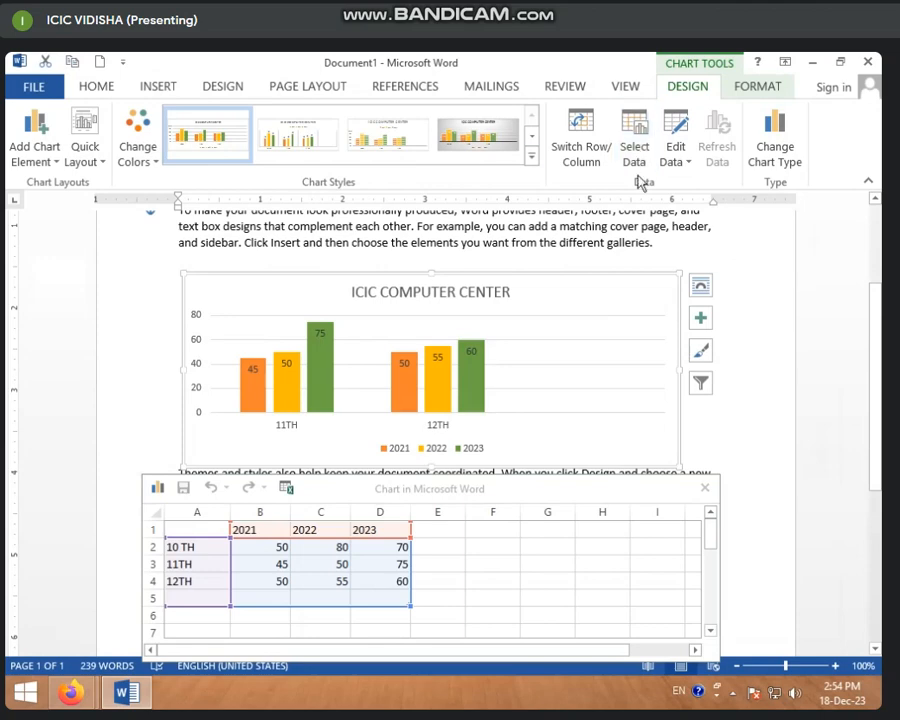
click(641, 152)
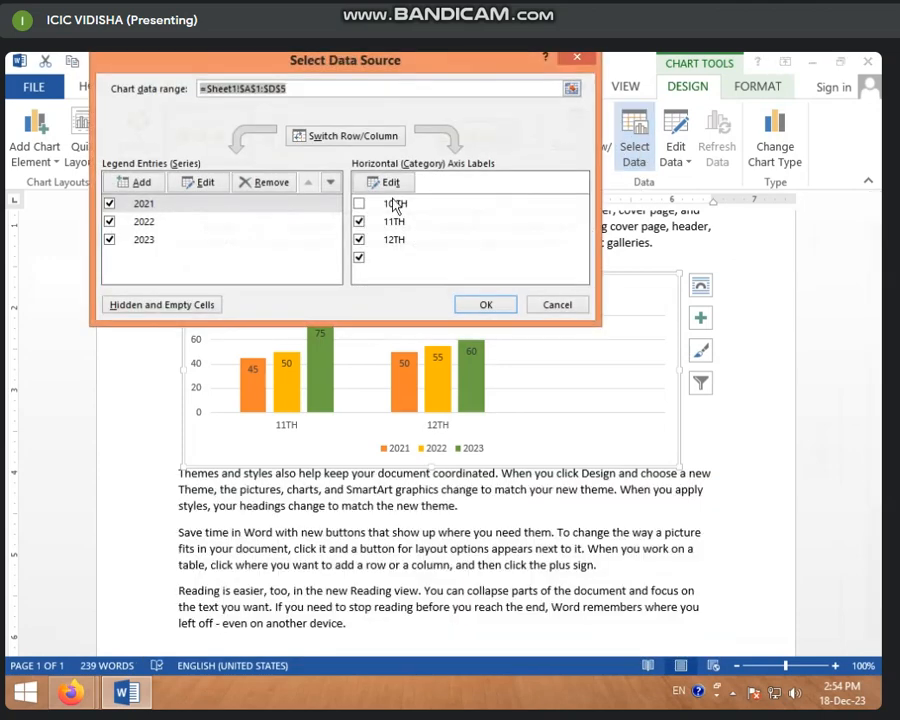
click(359, 204)
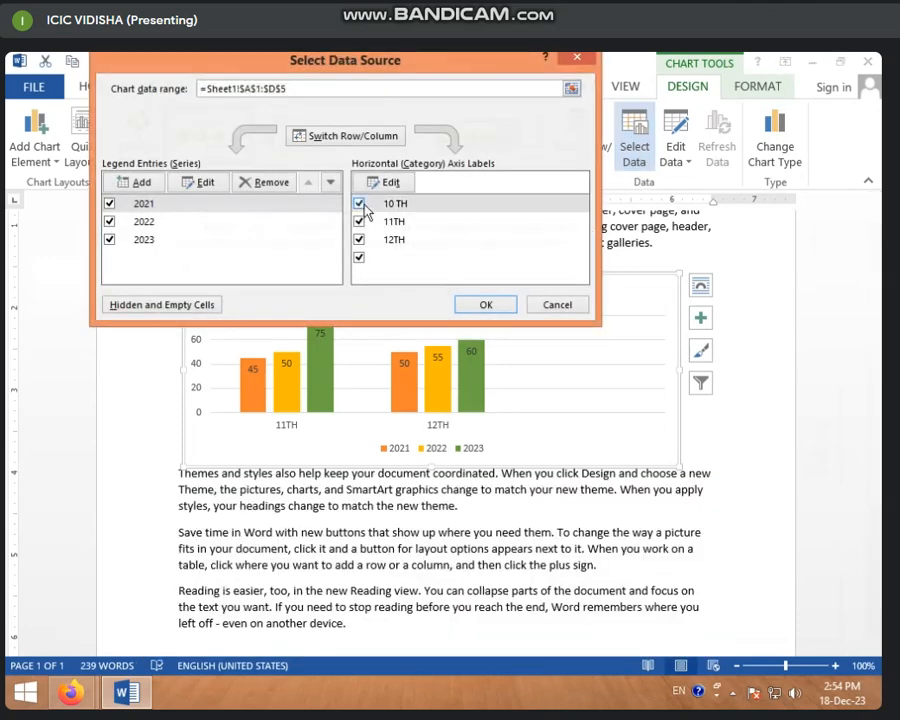
click(485, 305)
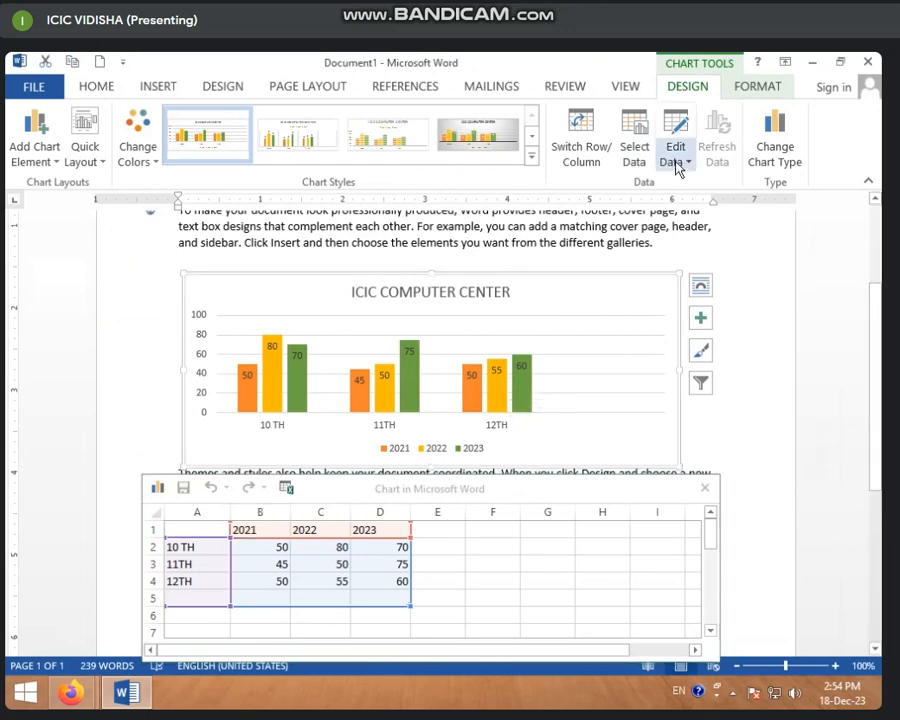
click(705, 488)
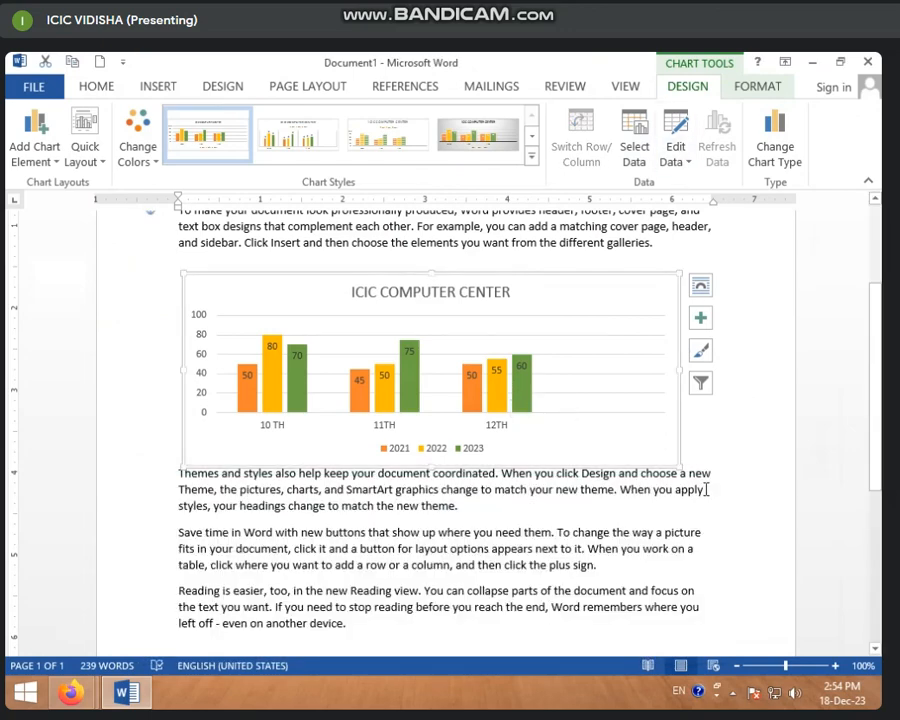
Open the chart's data sheet for editing, place it above the chart, and set the 2022 value for 10 TH to 70
click(671, 163)
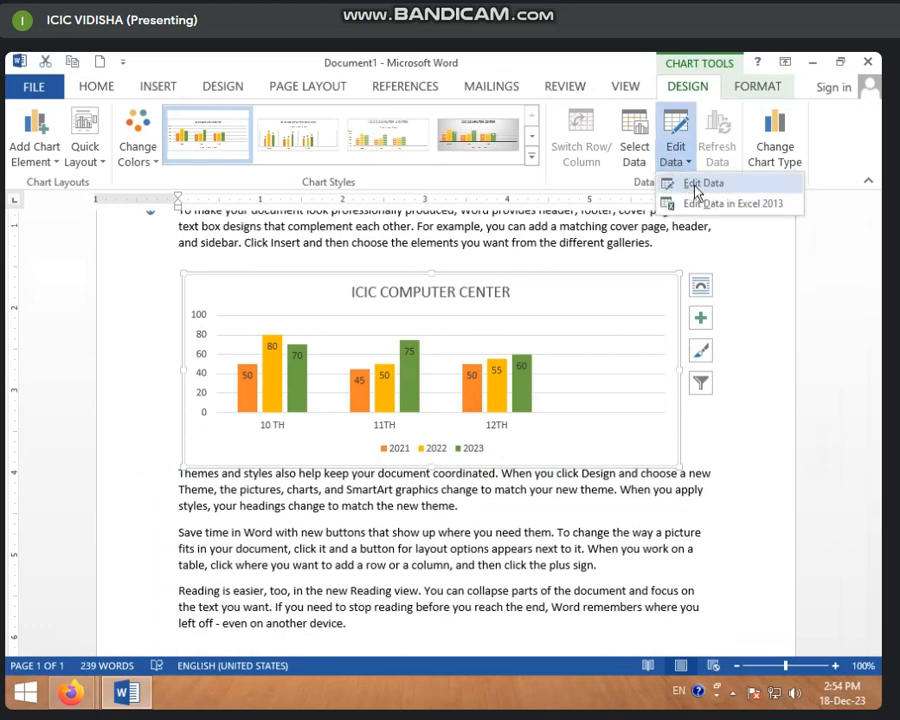
click(697, 186)
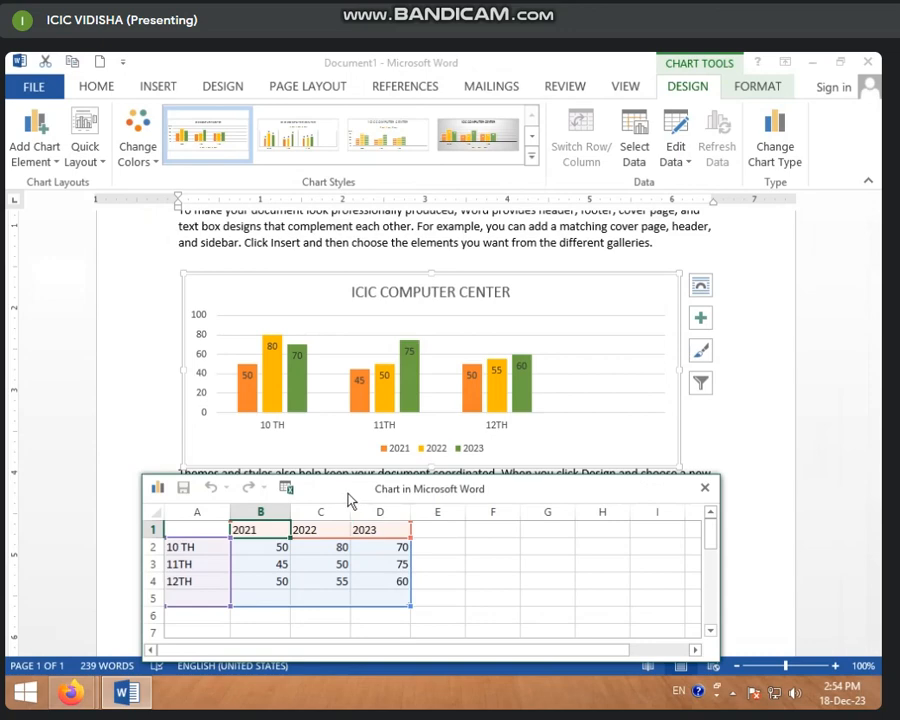
drag(350, 500, 276, 112)
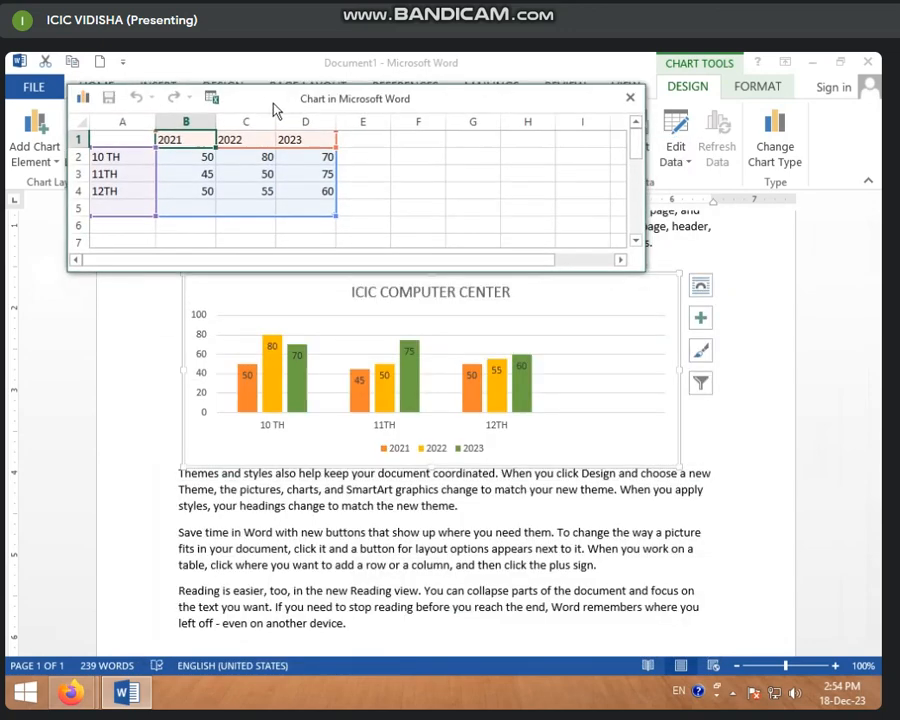
click(151, 211)
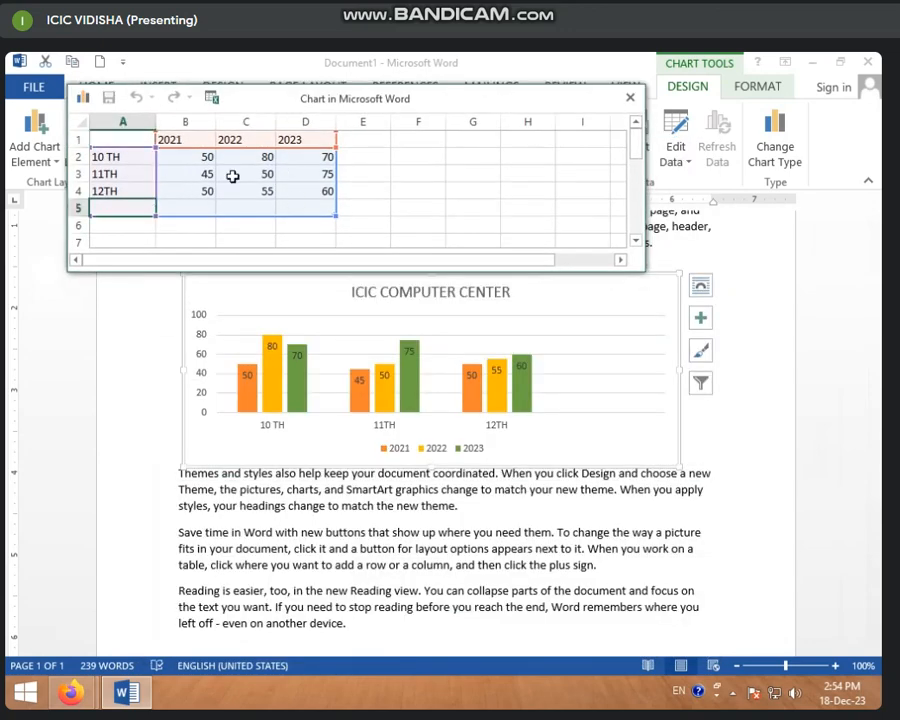
click(262, 160)
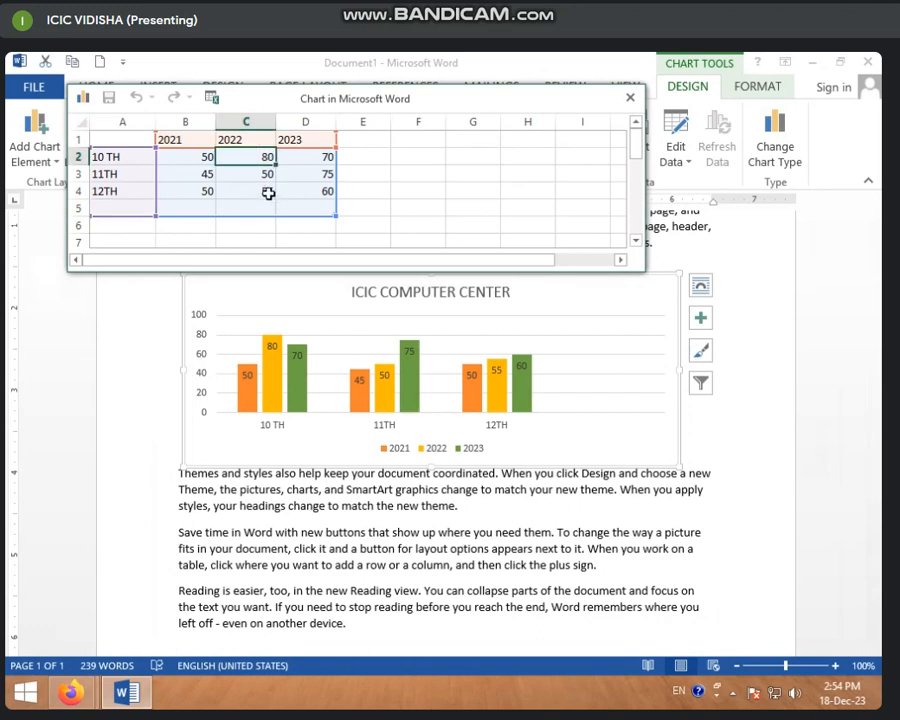
text(70)
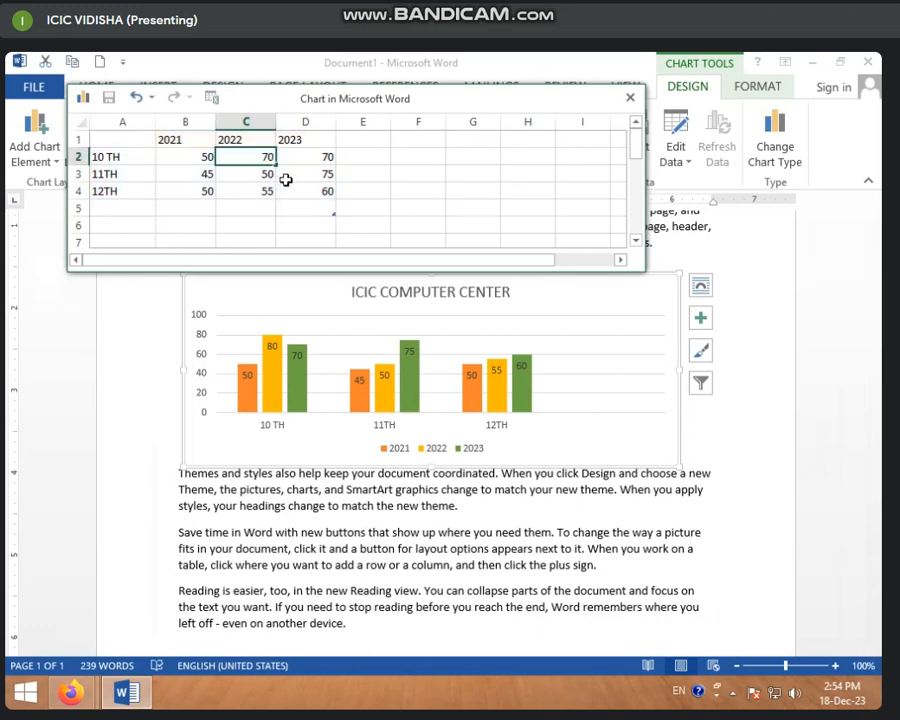
key(Return)
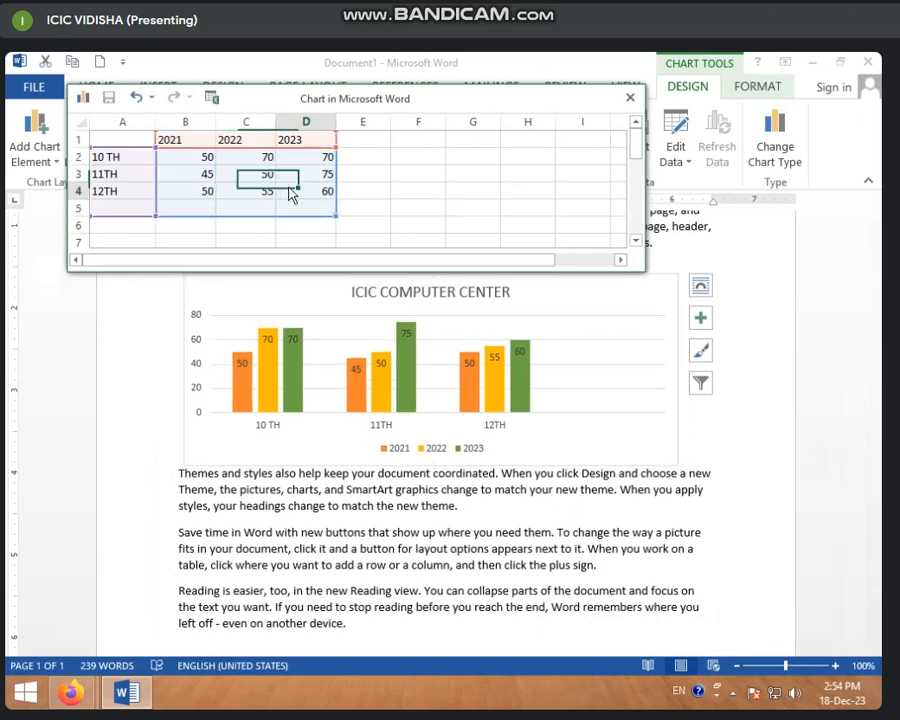
click(291, 193)
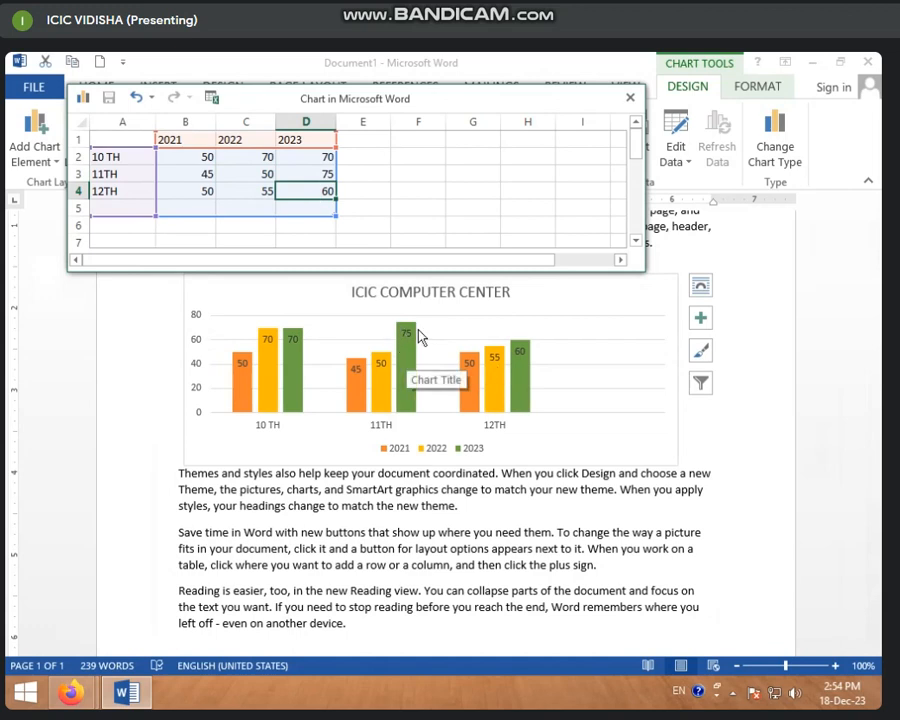
Set the 2021 value for 11TH to 60 and close the chart's data sheet
click(207, 176)
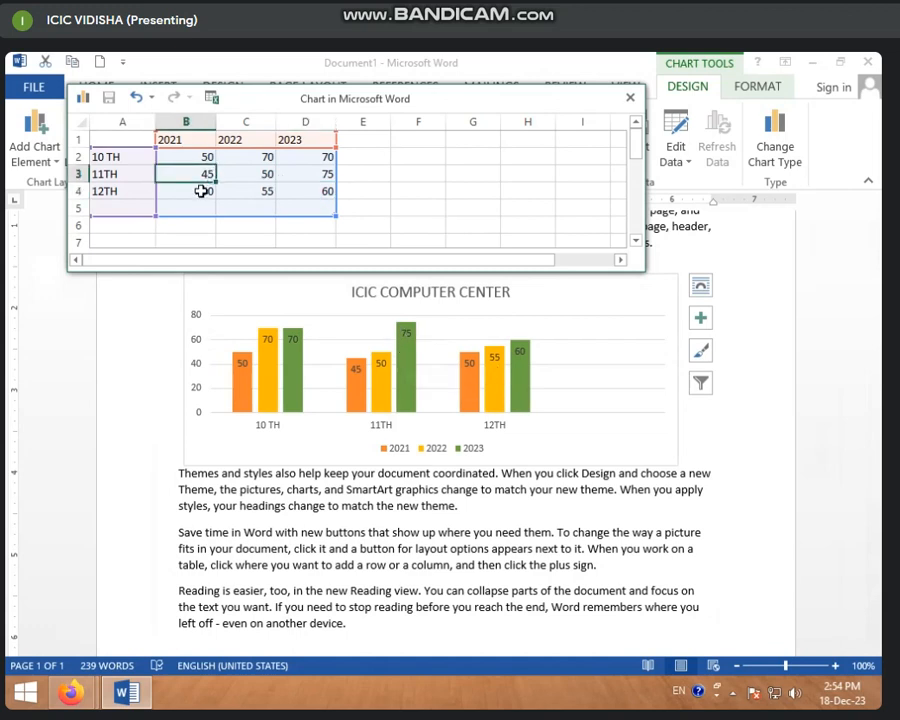
text(60)
click(251, 192)
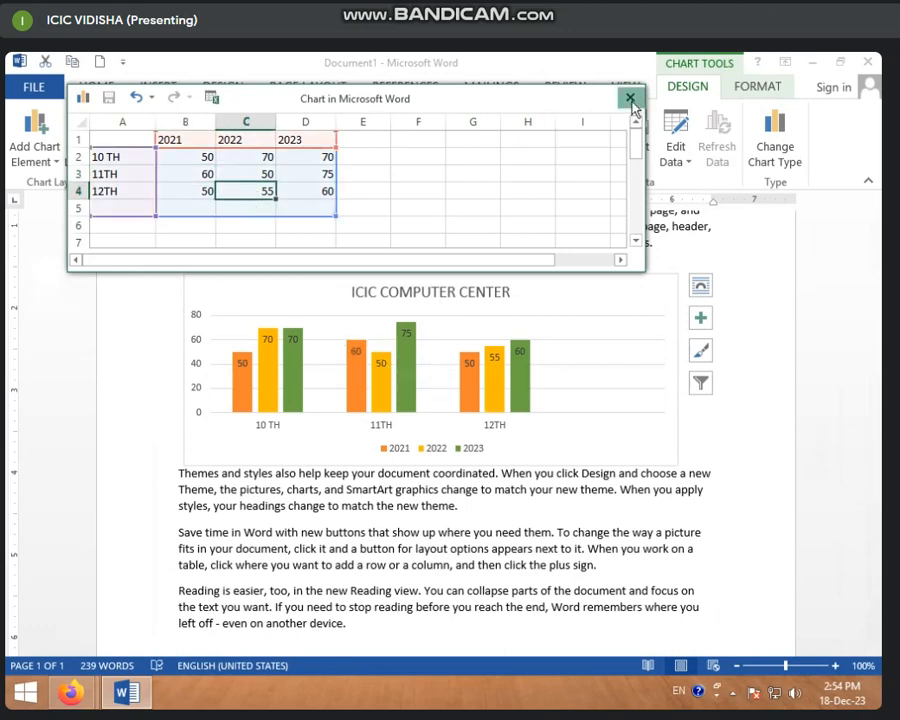
click(630, 98)
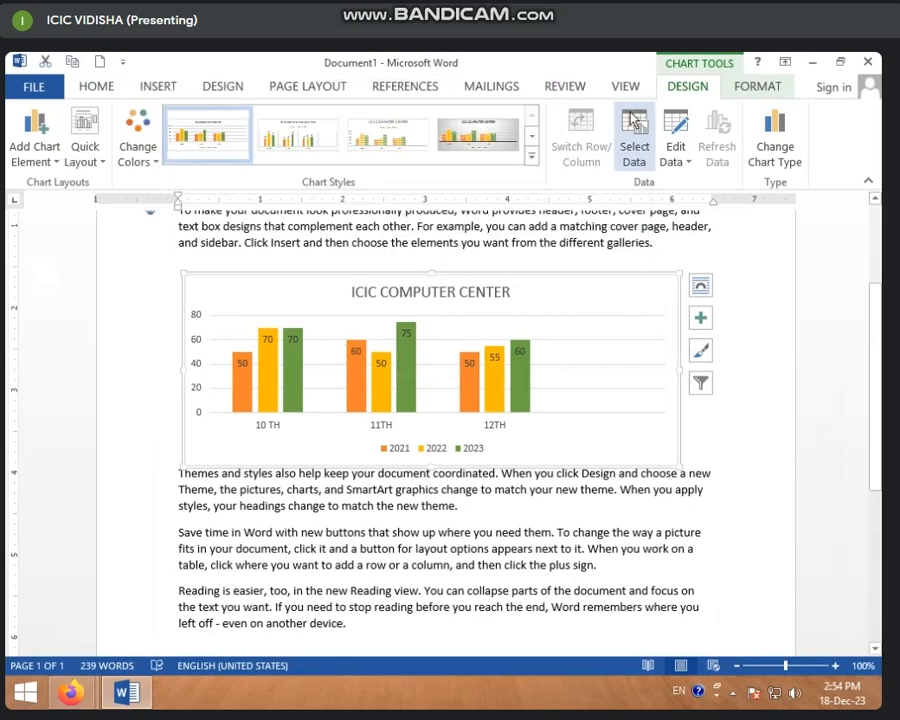
View the chart's values in the embedded data sheet, move the sheet over the chart, and close it
click(662, 168)
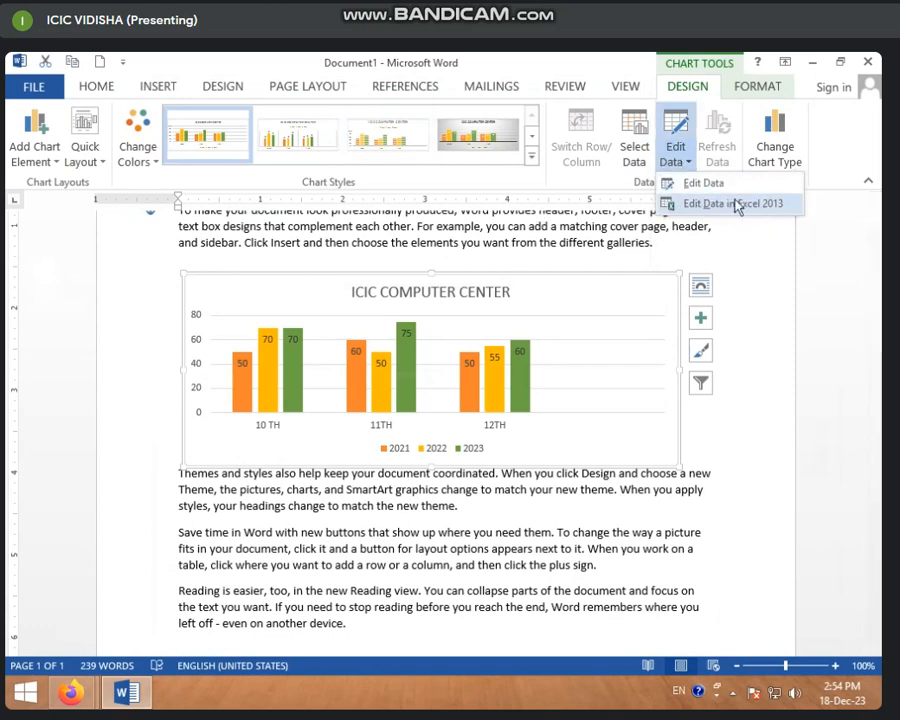
click(690, 183)
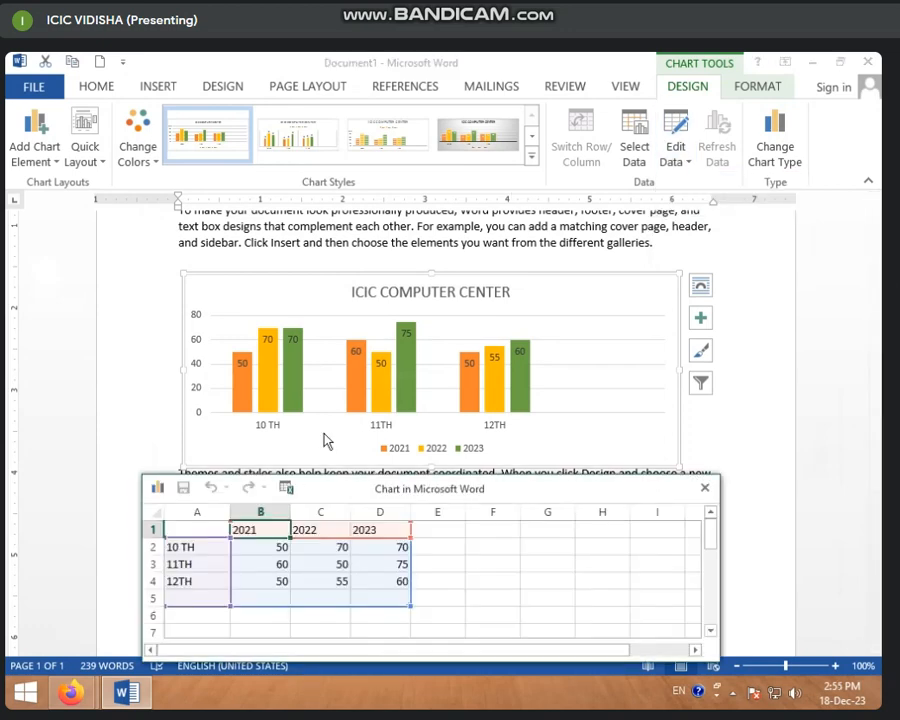
drag(403, 492, 316, 336)
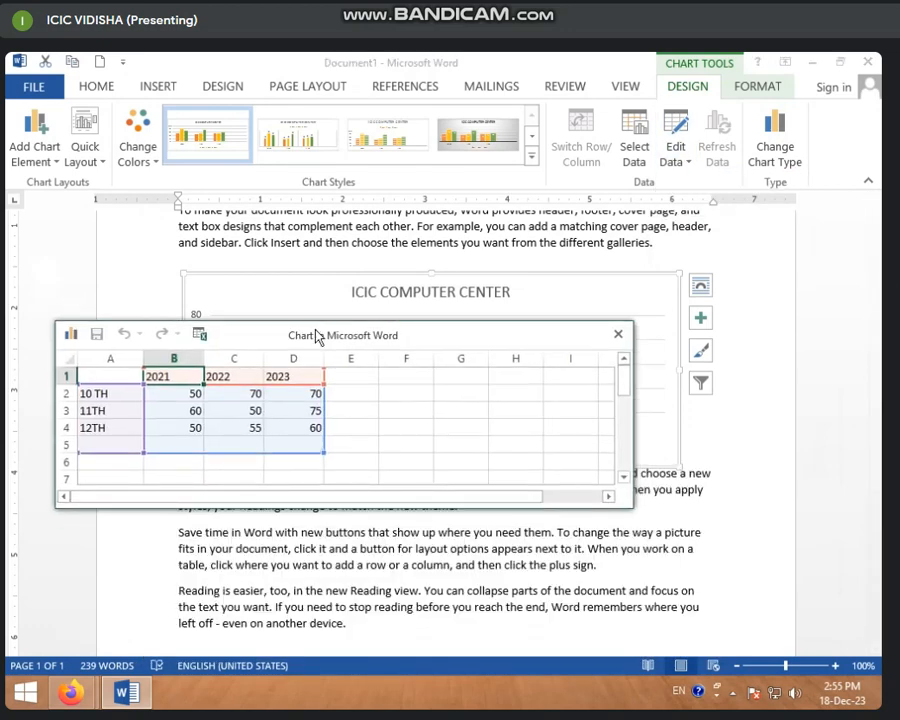
click(618, 334)
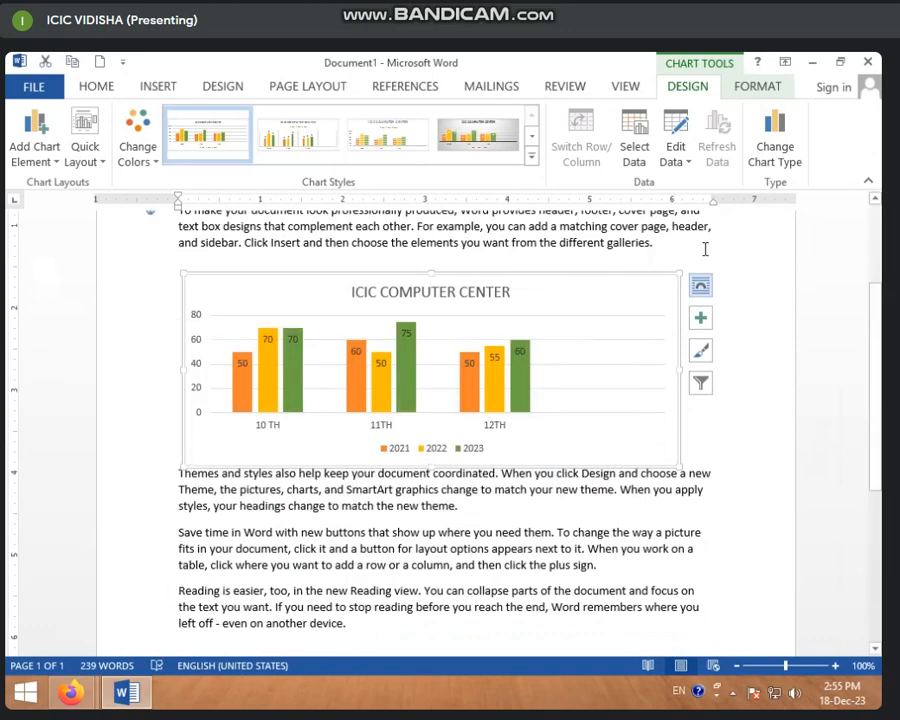
Open the chart's data in Excel 2013, examine the value cells and the empty rows below them, and close the workbook
click(676, 163)
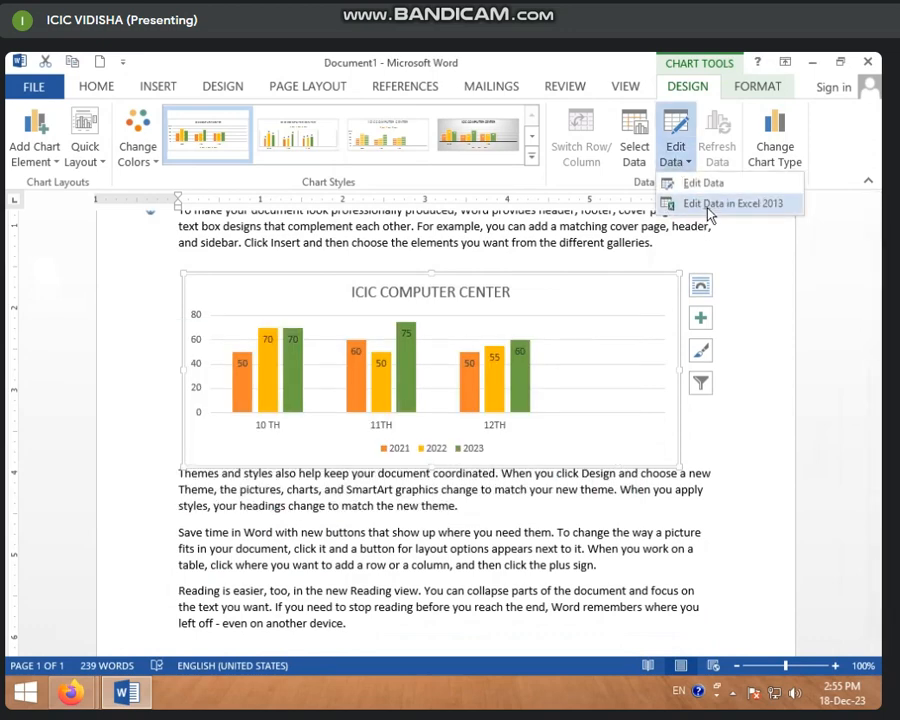
click(699, 205)
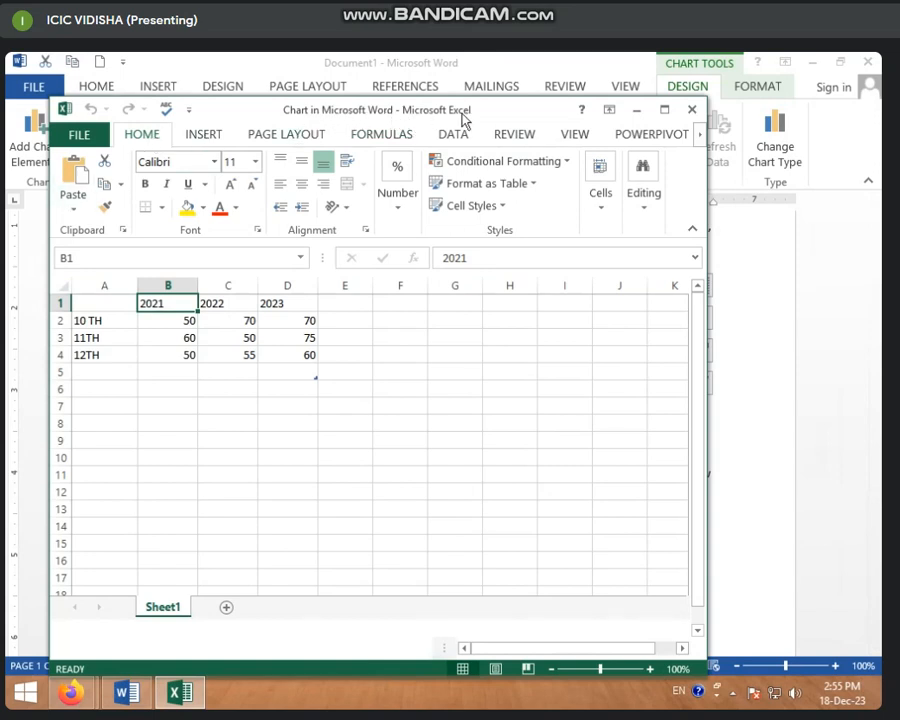
click(129, 459)
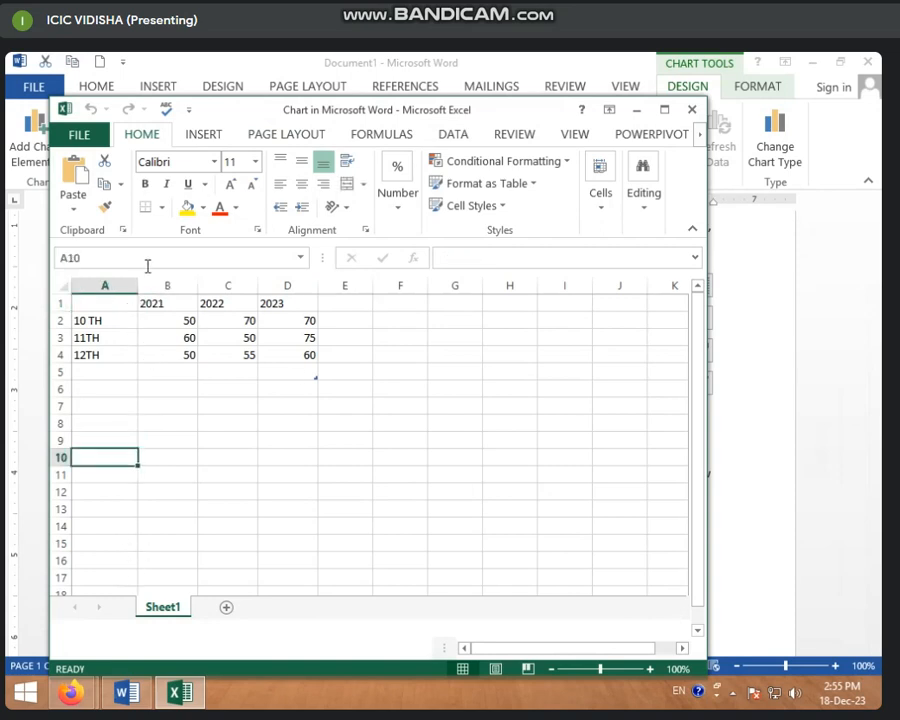
click(304, 429)
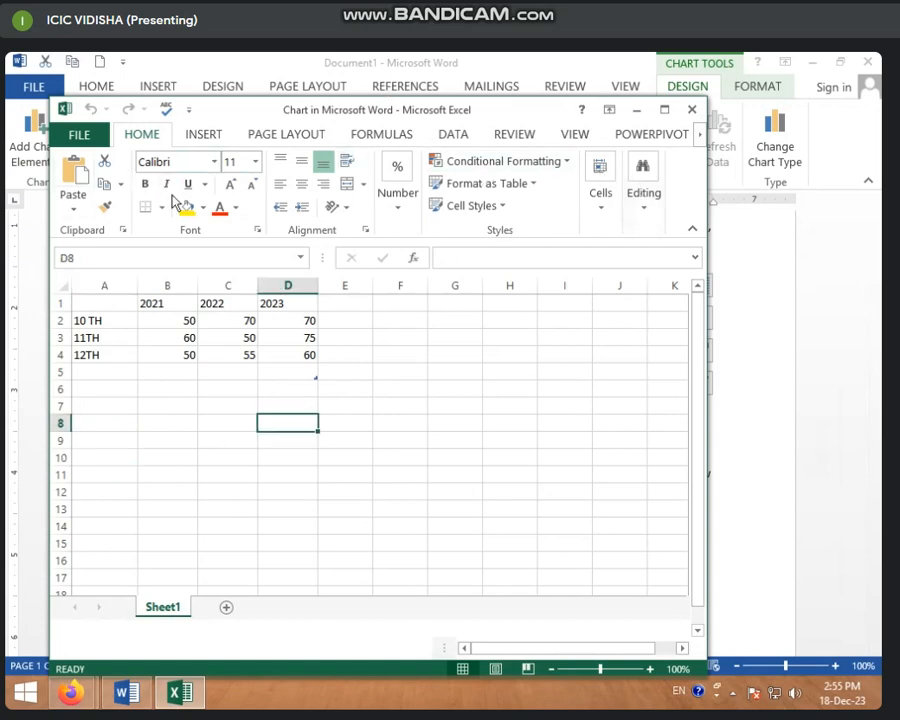
click(125, 355)
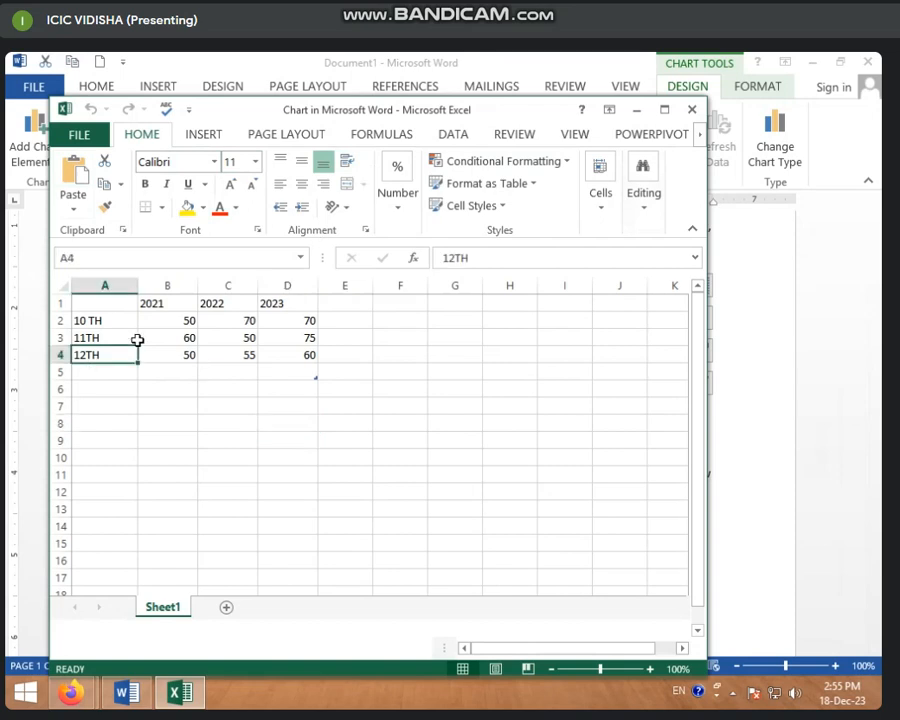
drag(161, 314, 300, 372)
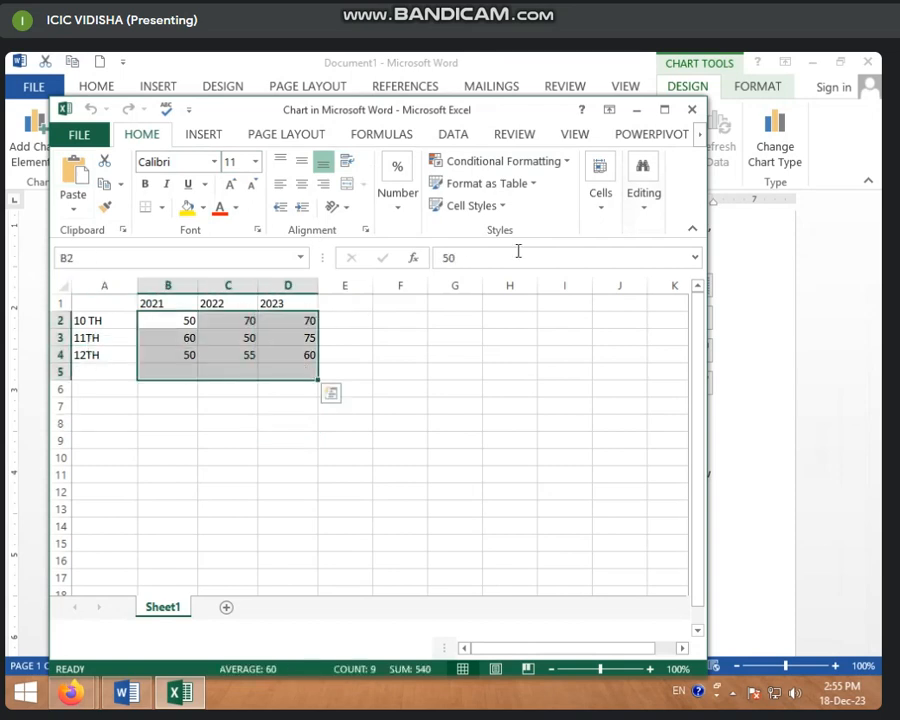
click(157, 437)
drag(102, 372, 281, 511)
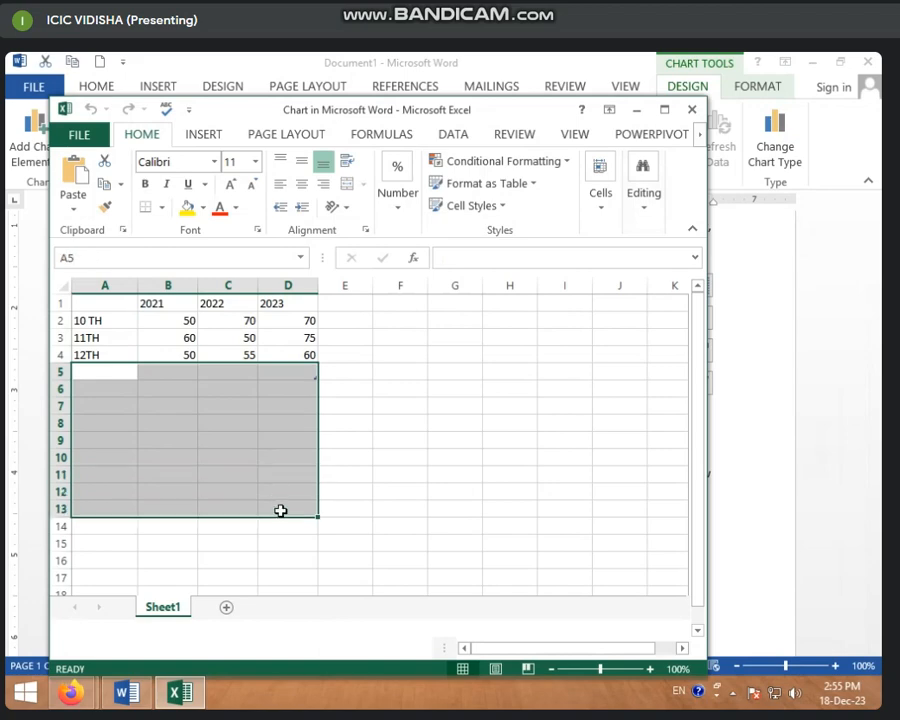
click(690, 112)
Reopen the embedded data sheet to compare it with the Excel workbook, and close it
click(675, 164)
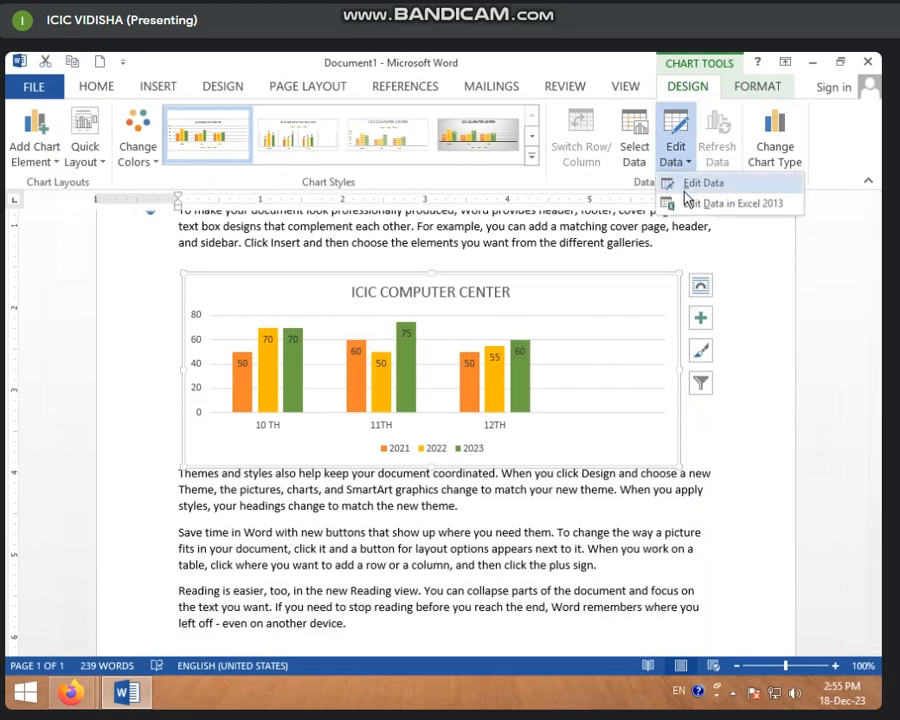
click(688, 184)
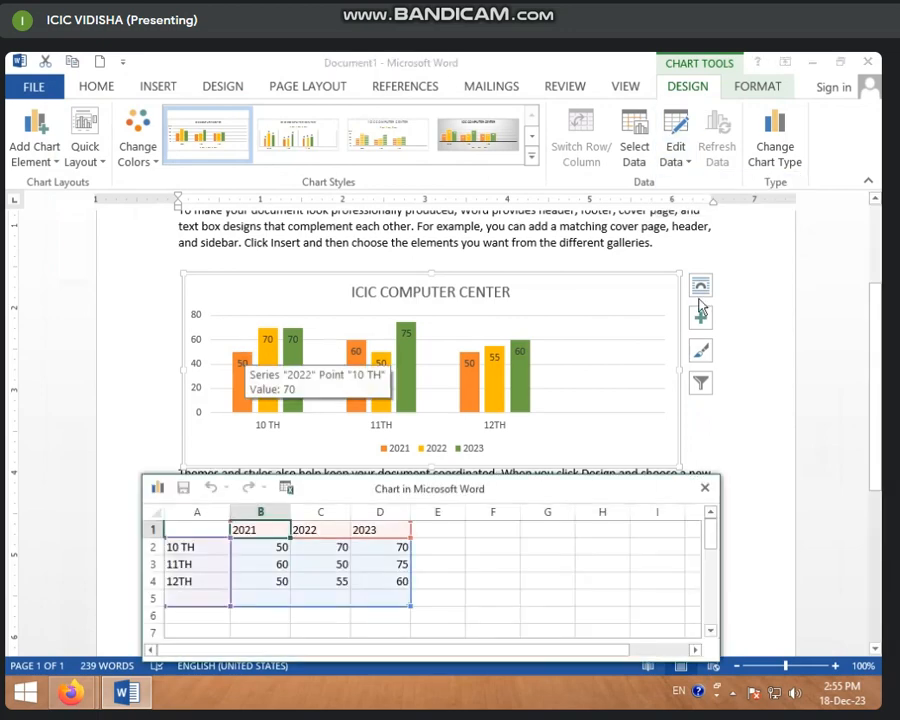
drag(440, 497, 363, 371)
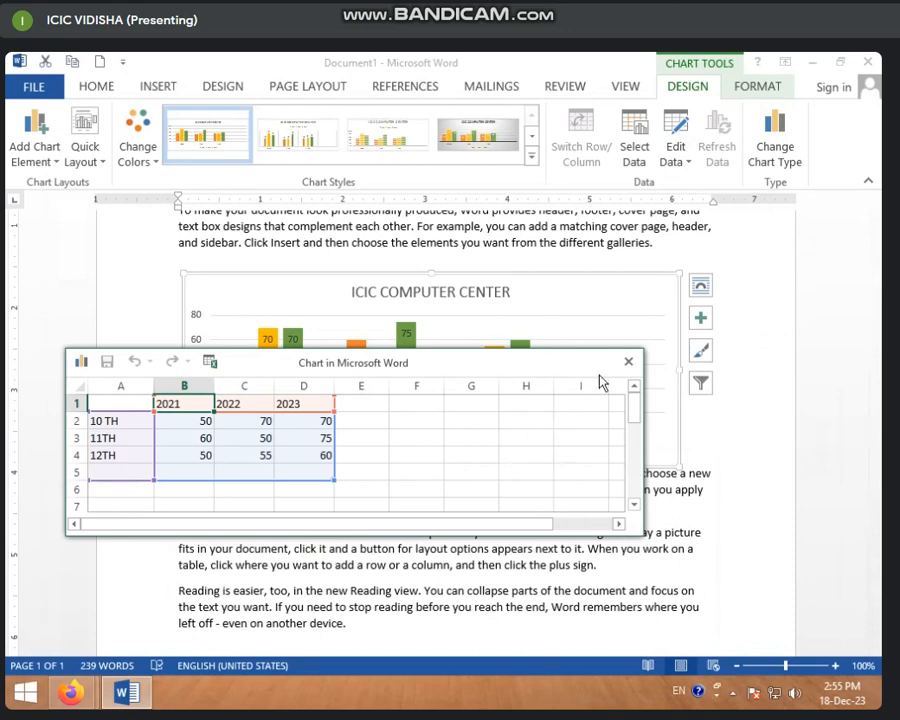
click(628, 361)
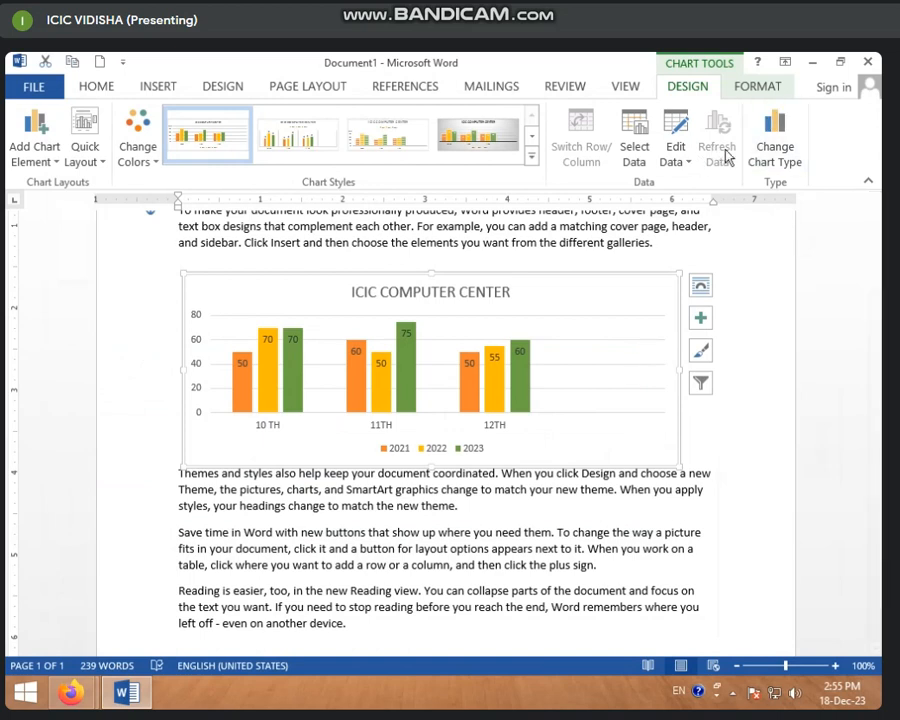
Try to set the 2022 value for 11TH to 60 in the chart's Excel workbook, and close the workbook
click(679, 168)
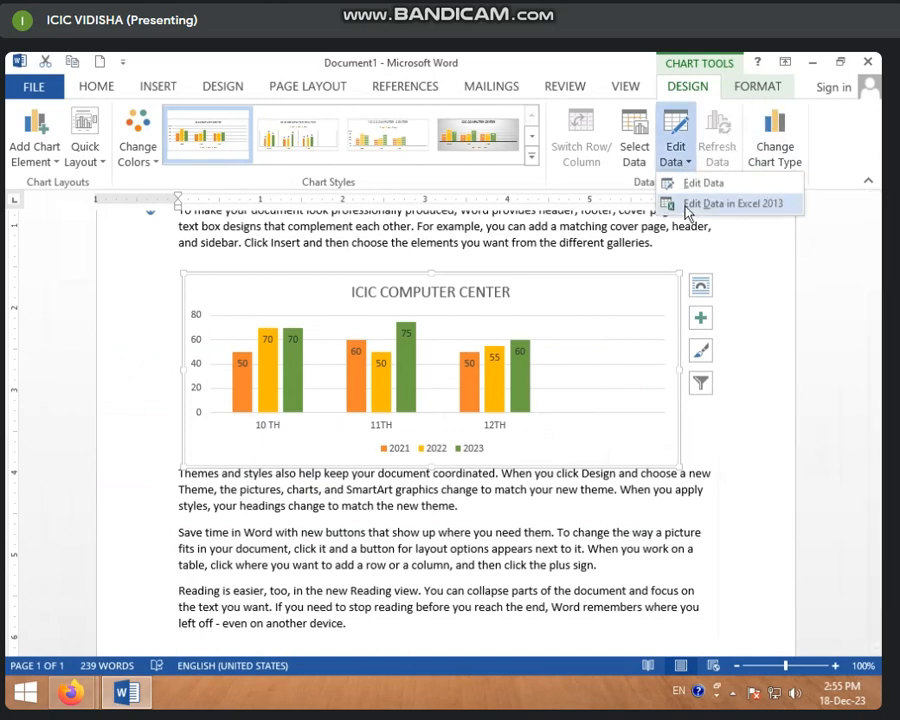
click(691, 181)
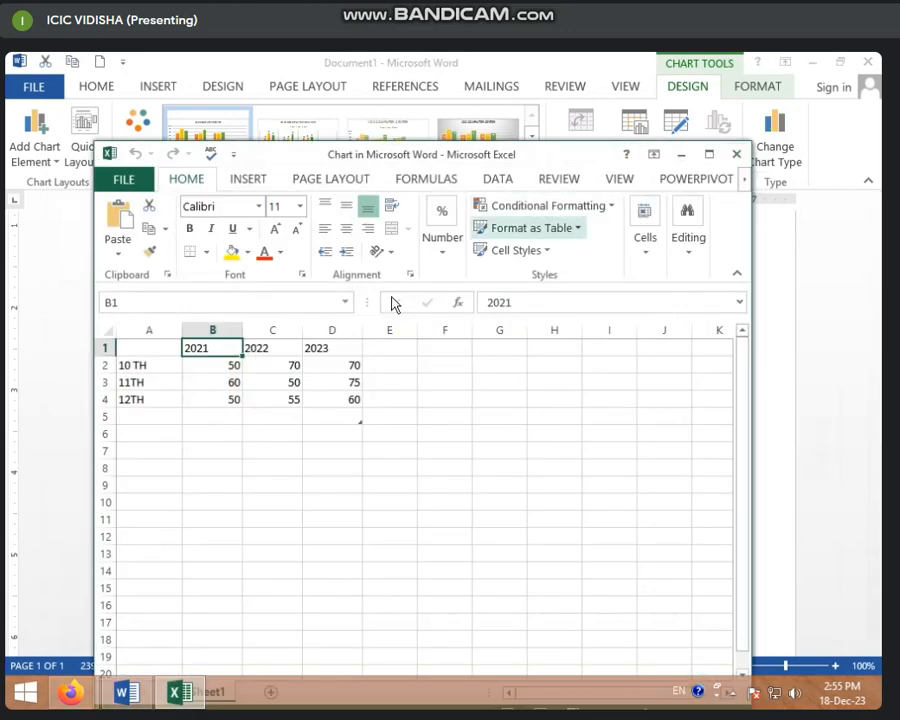
click(285, 384)
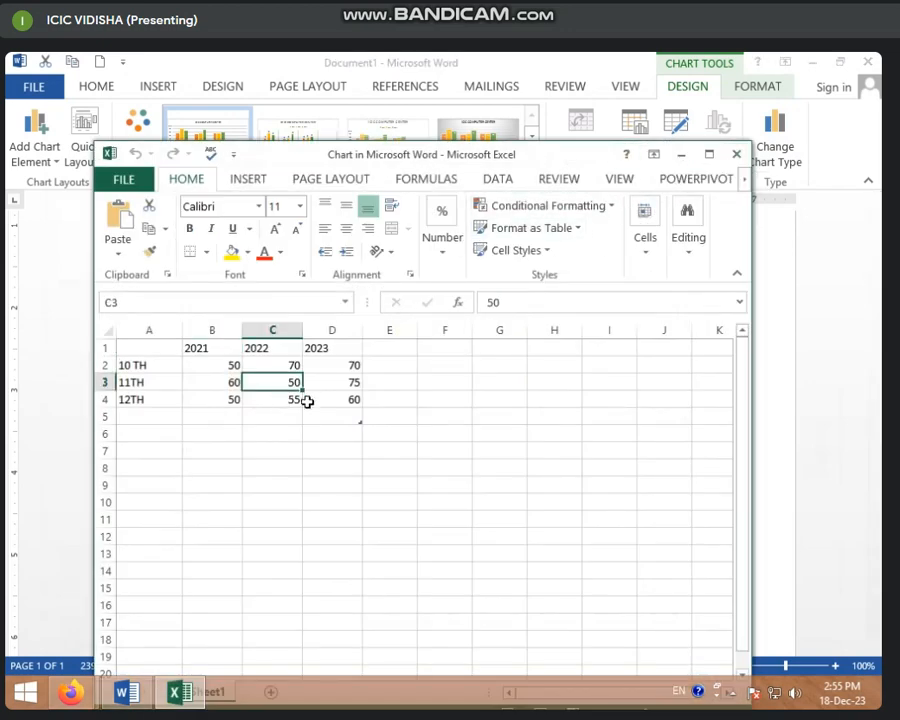
text(60)
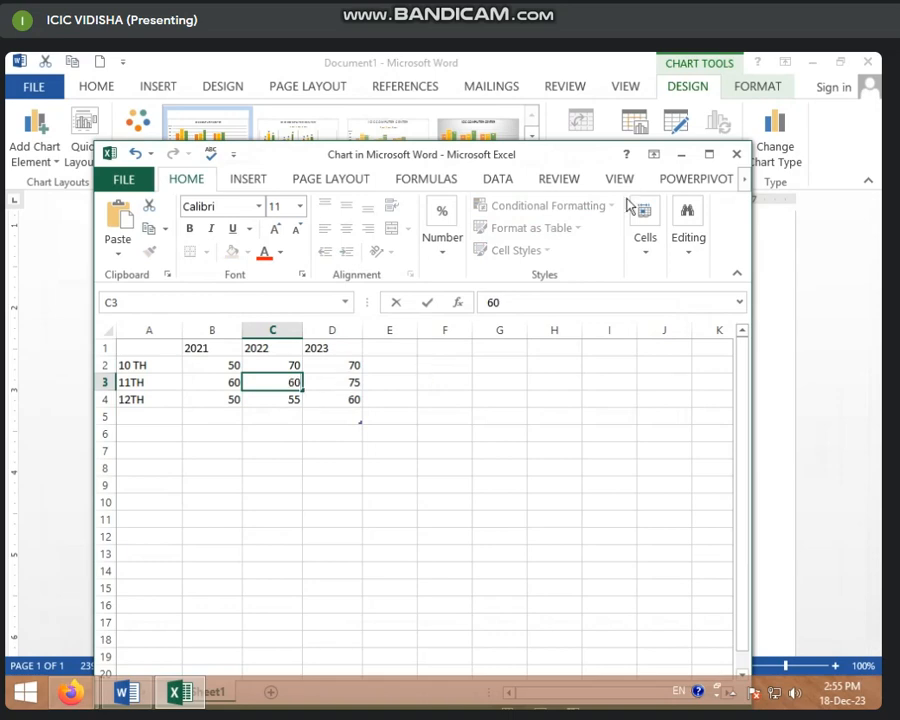
click(736, 154)
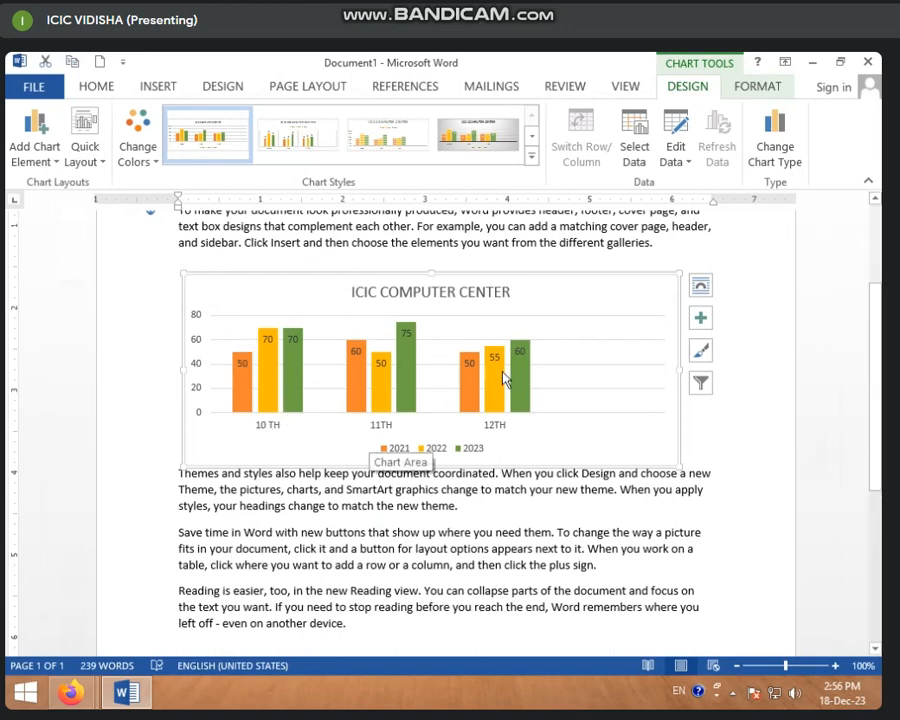
Change the chart type from Column to Line with Markers after previewing it
click(776, 147)
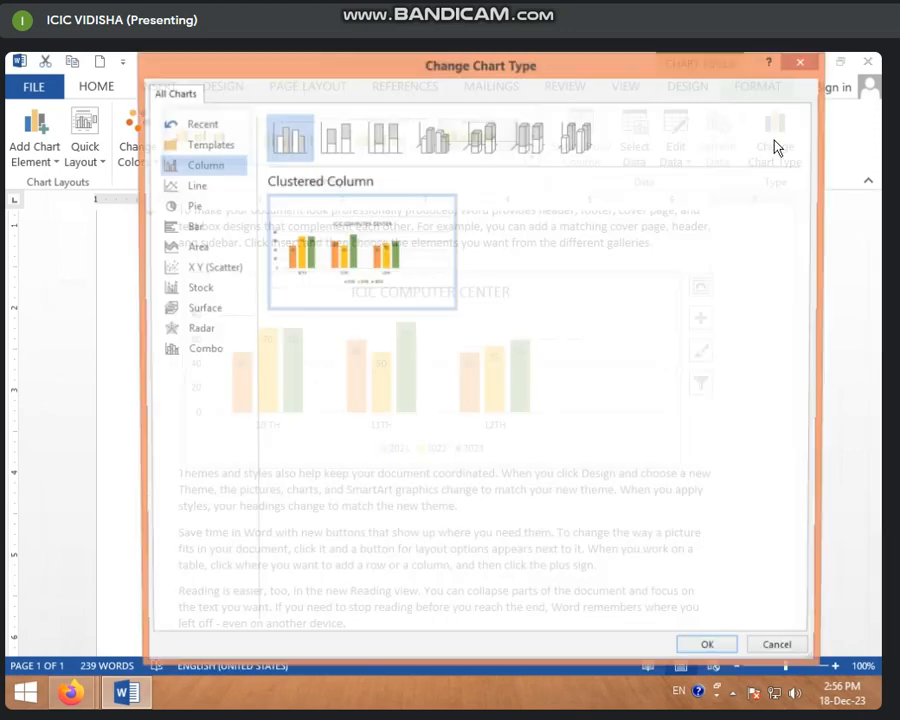
click(806, 63)
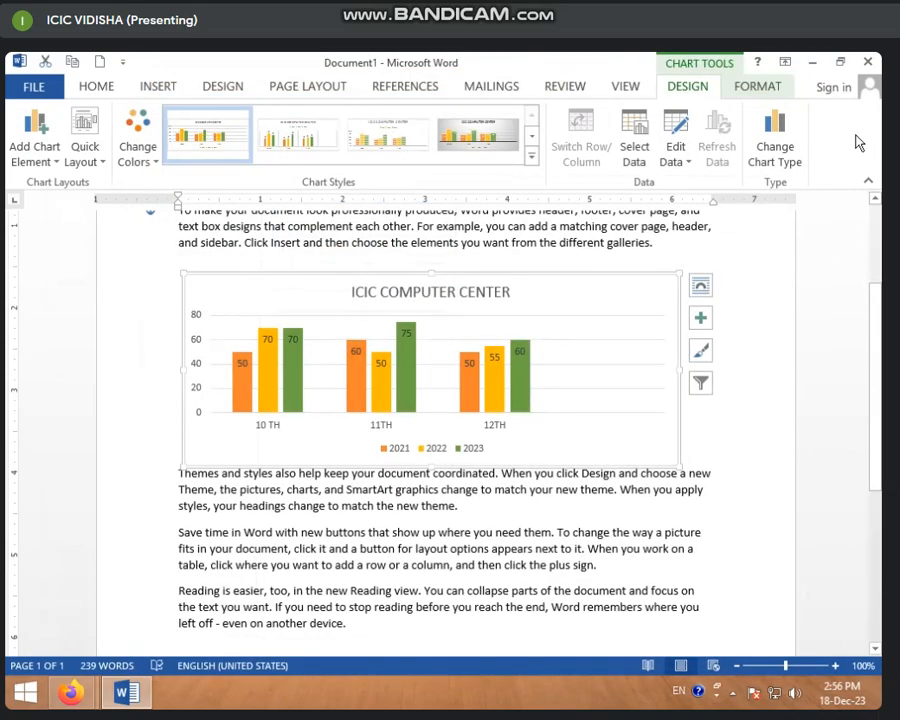
click(780, 147)
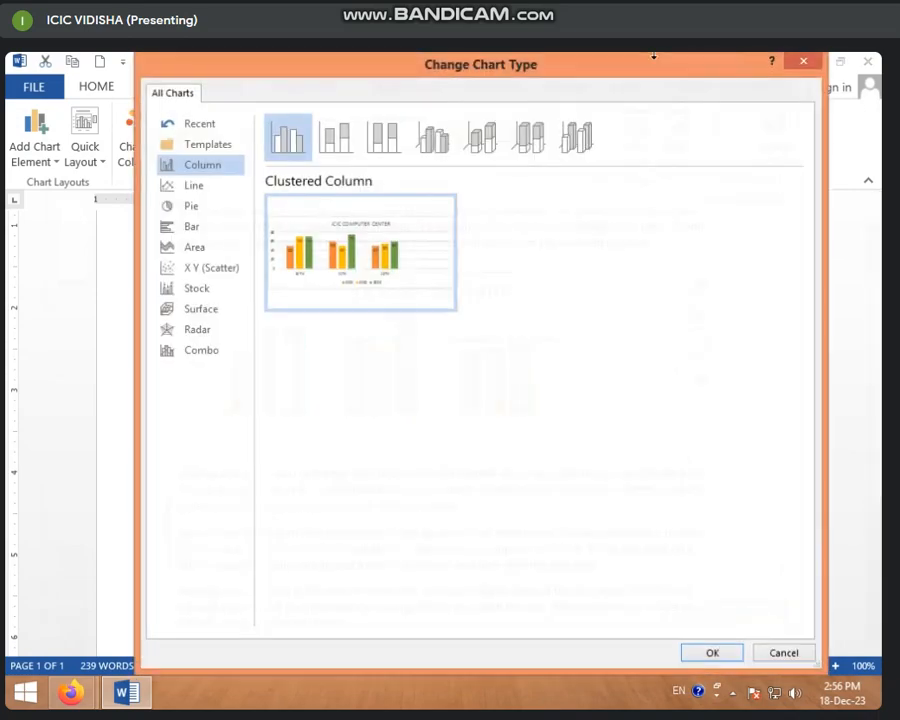
click(204, 194)
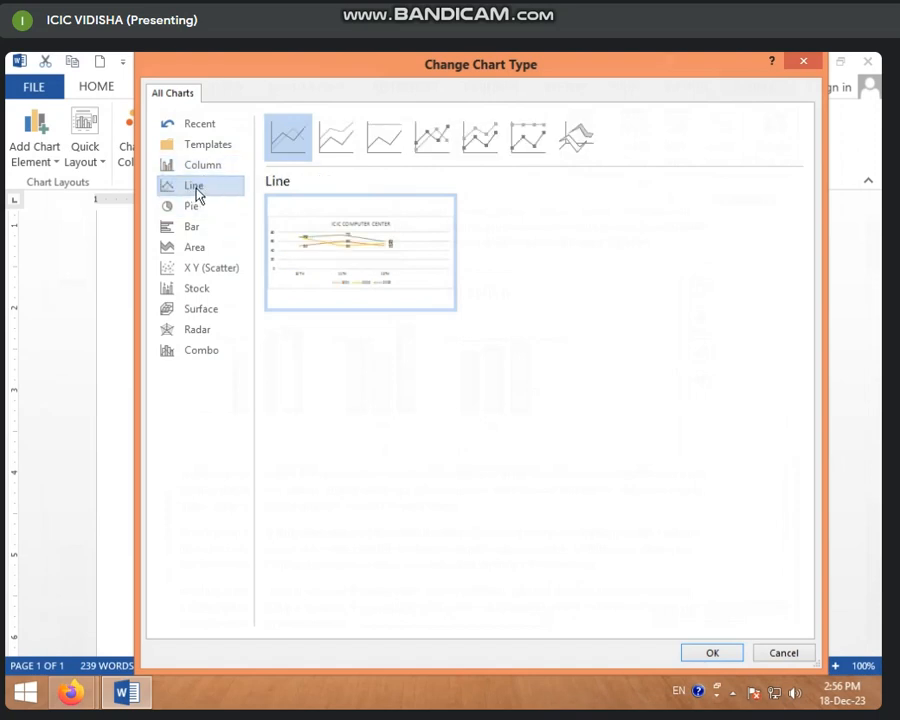
click(436, 146)
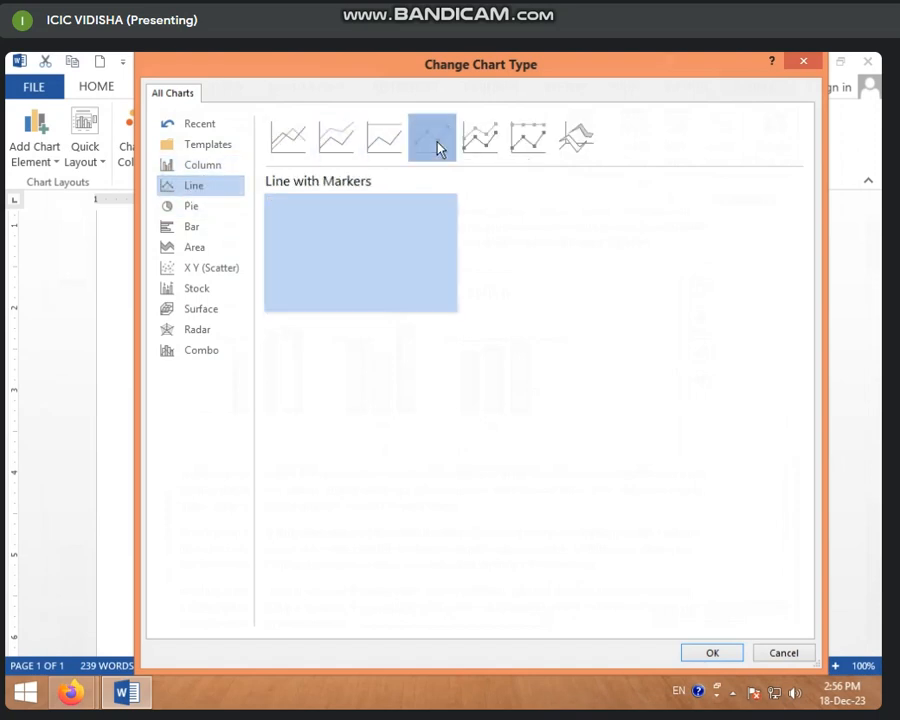
mouse_move(310, 263)
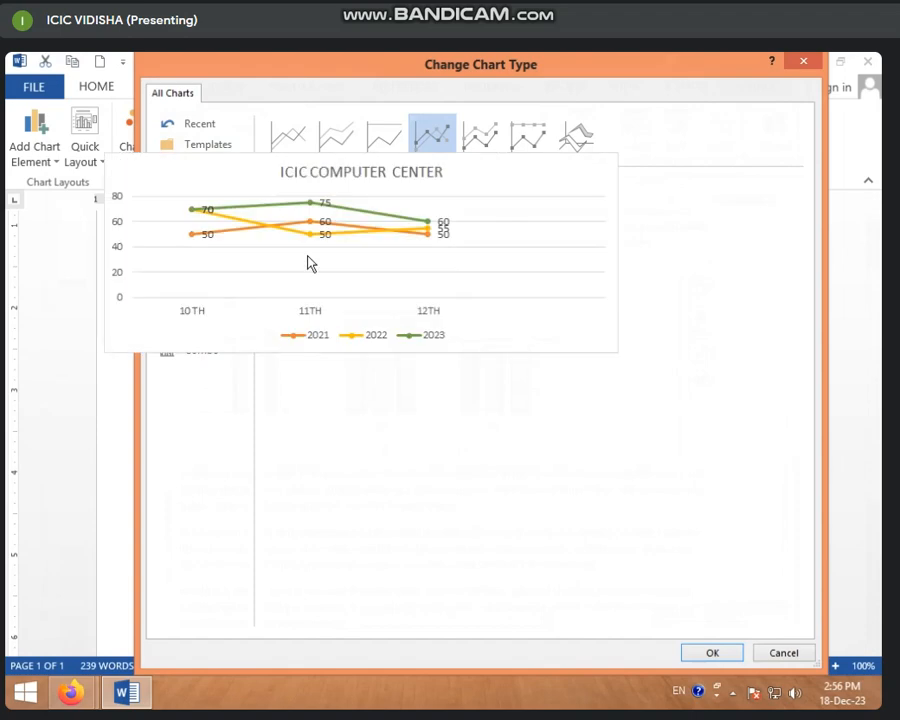
click(710, 652)
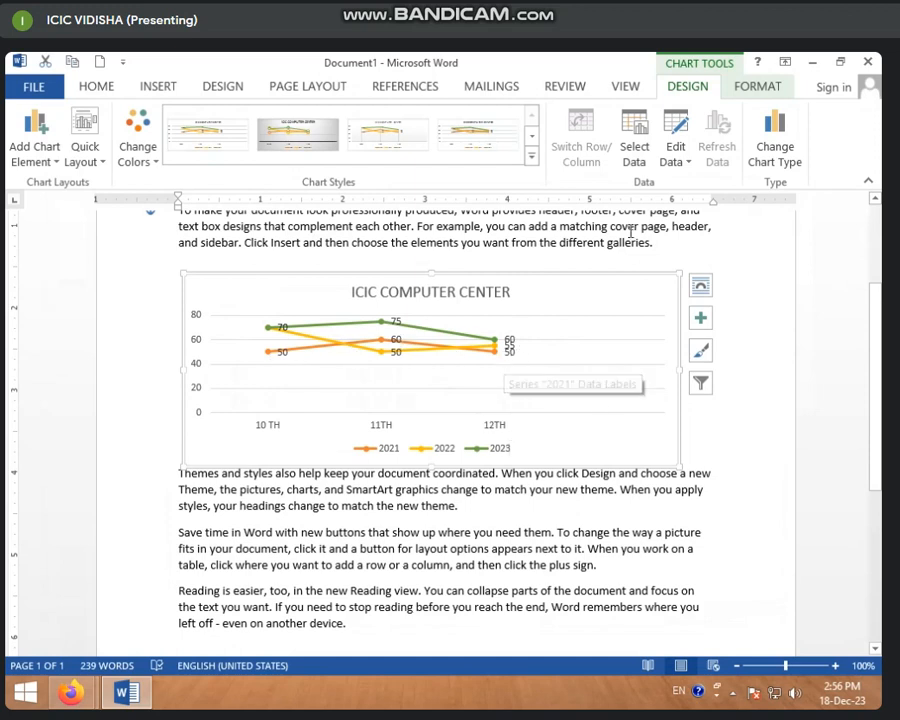
Look through the Bar, Area and Line chart types, and convert the chart to a basic Pie
click(780, 142)
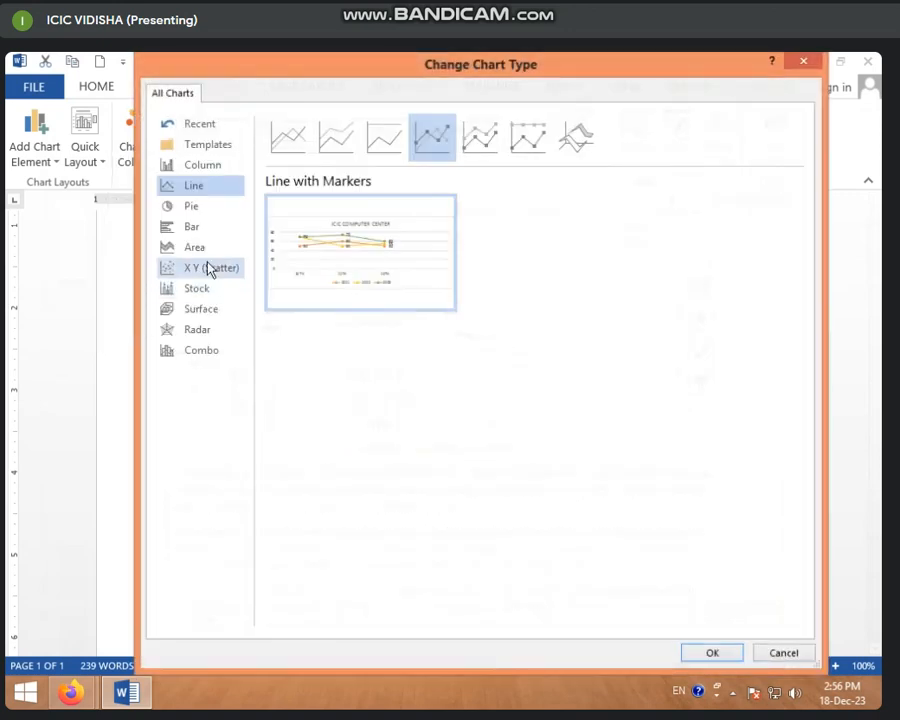
click(200, 230)
click(197, 250)
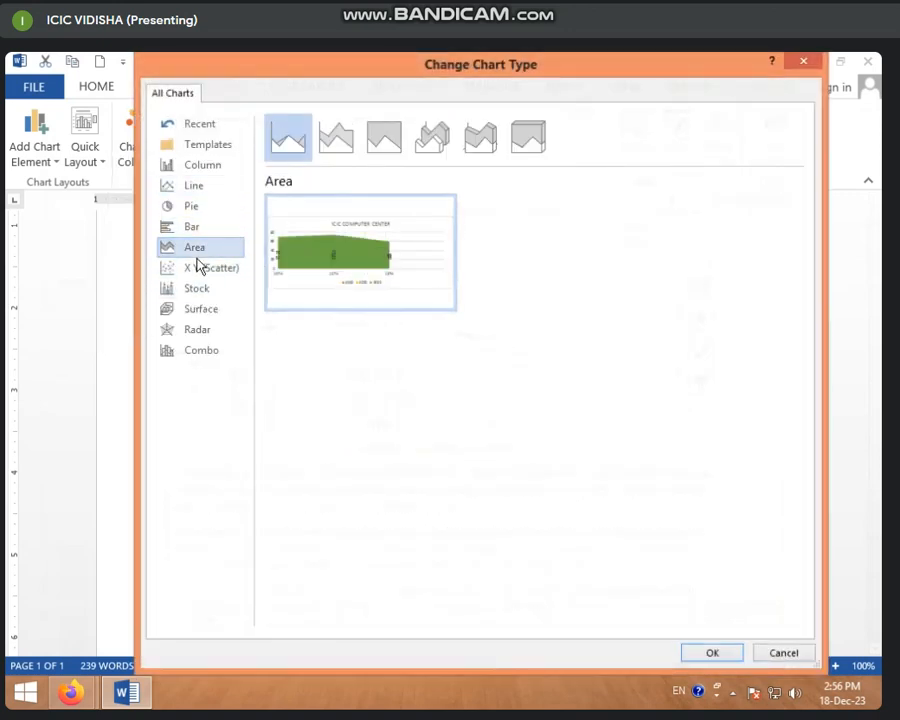
click(200, 188)
click(212, 212)
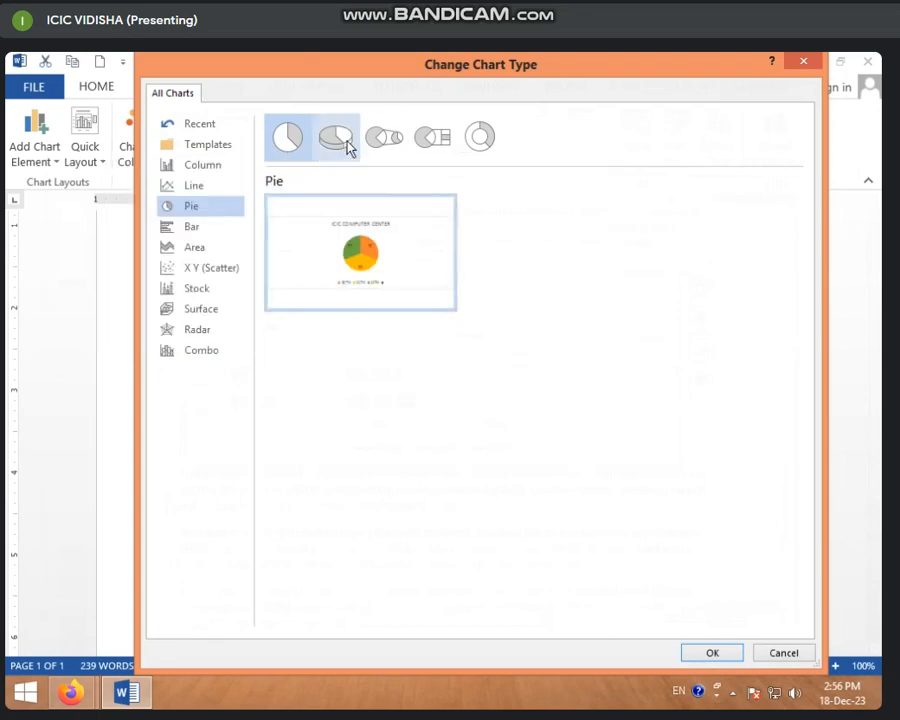
click(708, 651)
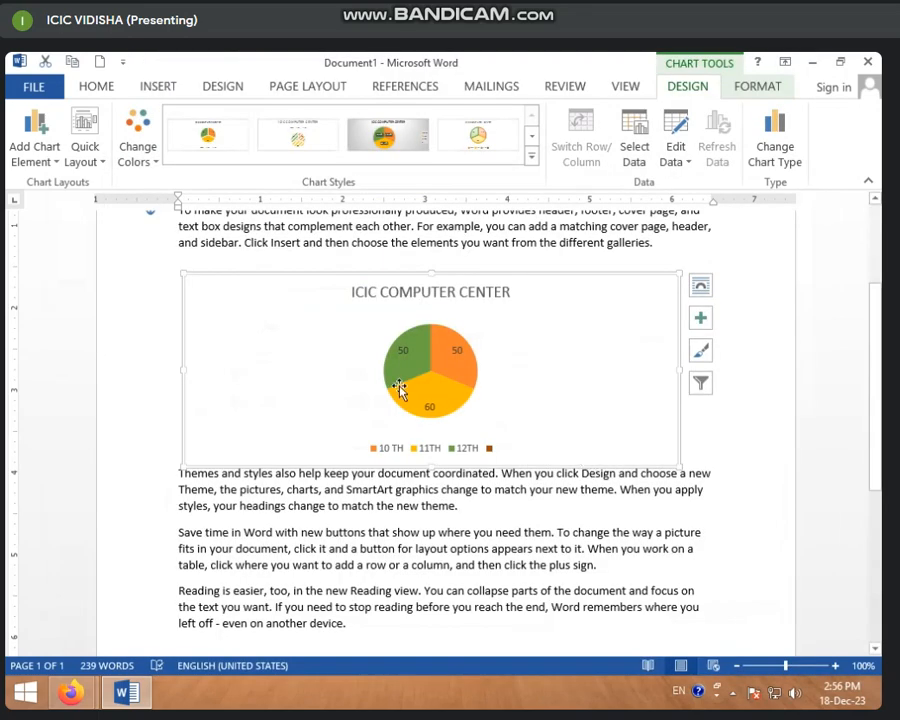
Change the pie chart to a Clustered Column chart
click(797, 150)
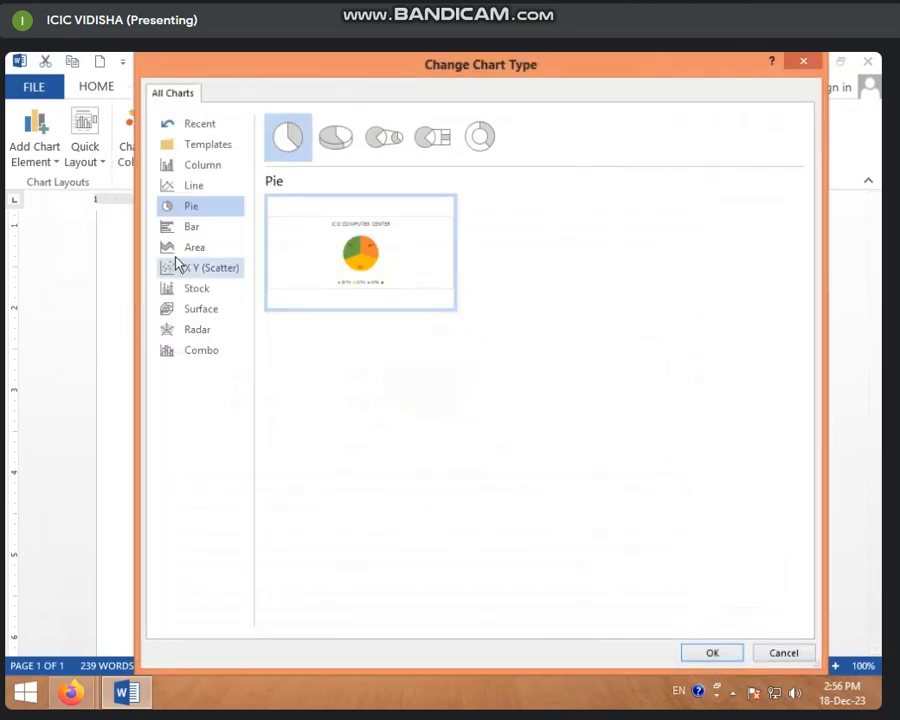
click(202, 167)
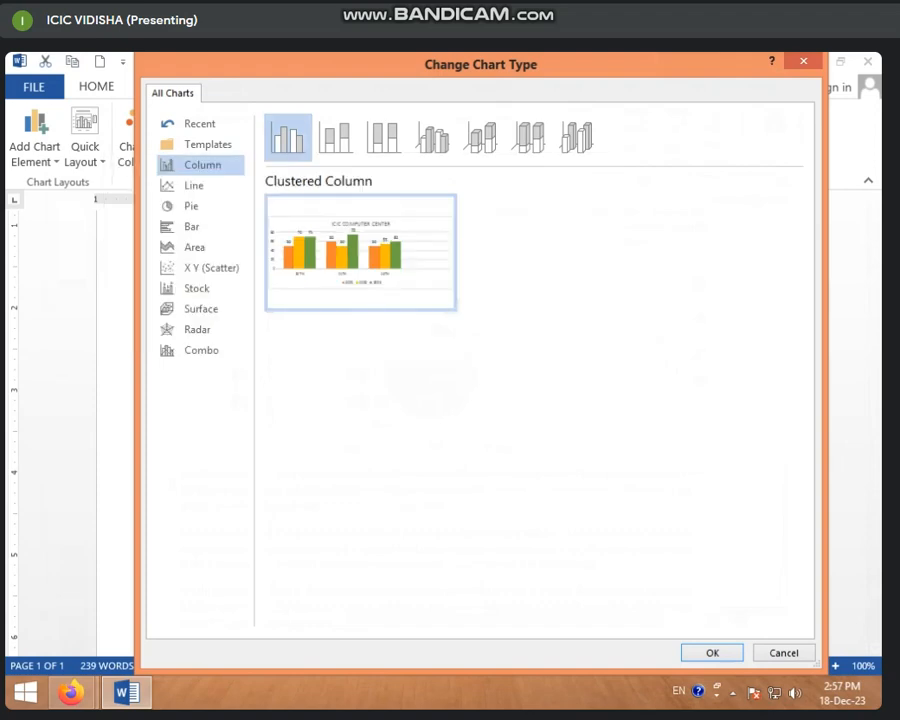
click(711, 655)
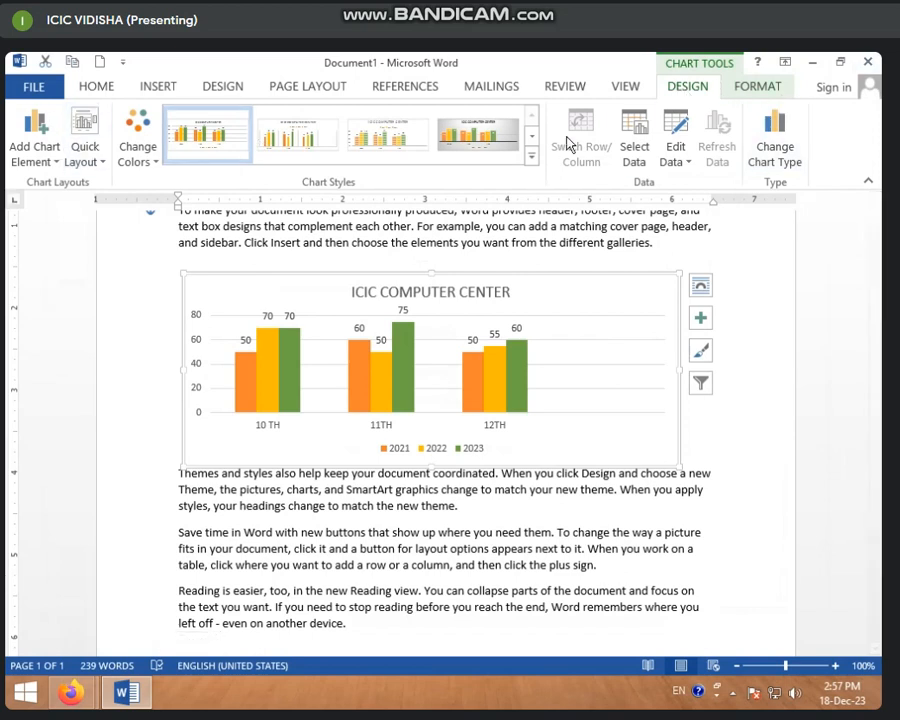
Choose the chart title as the current chart element for formatting
click(757, 88)
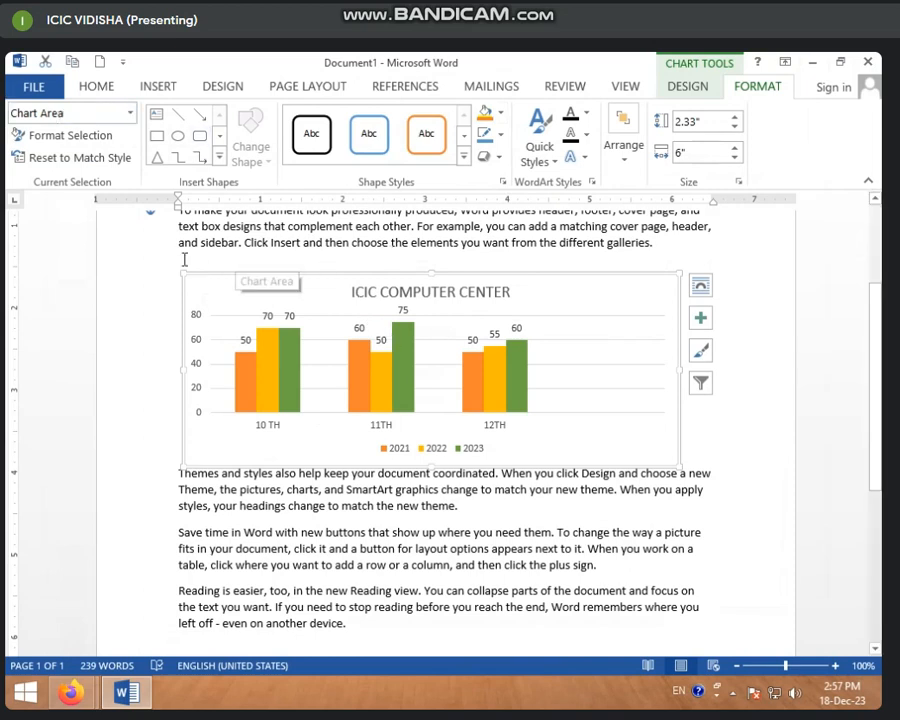
click(130, 113)
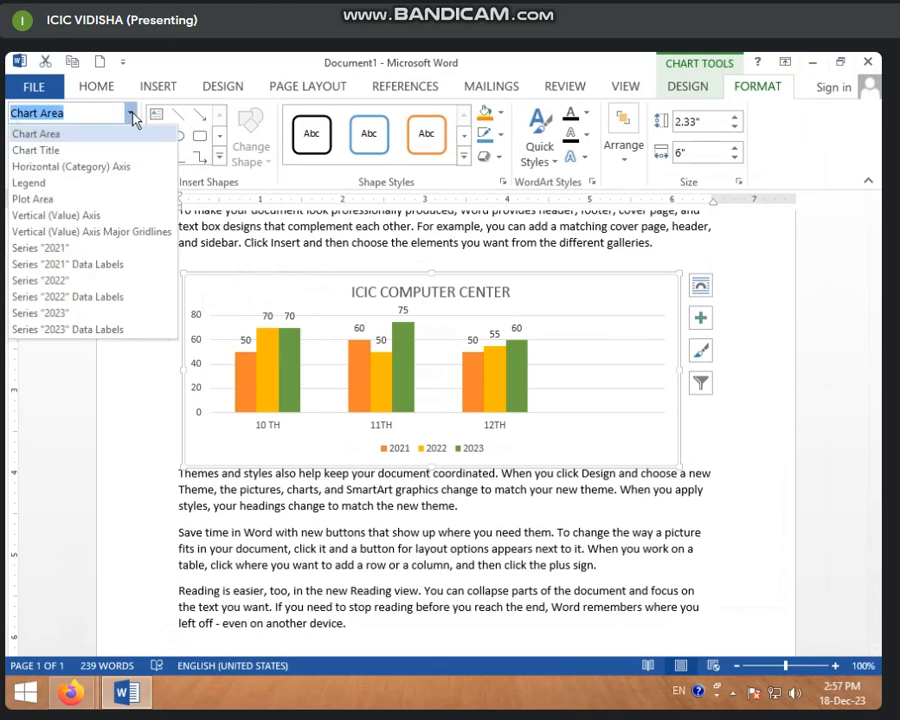
click(52, 151)
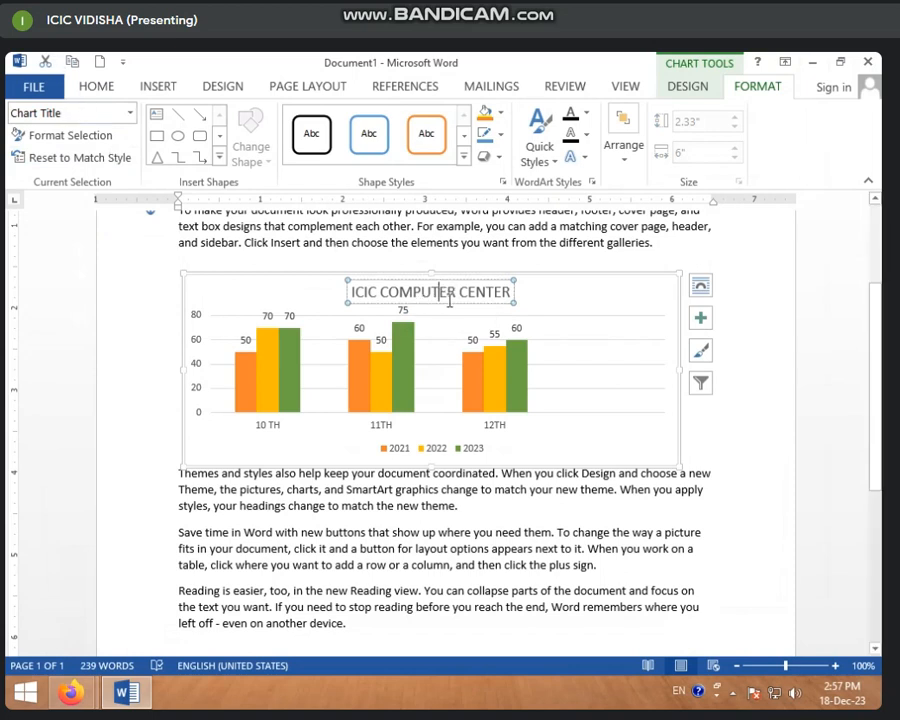
Give the vertical (value) axis the thick gold line style with a shadow and a red fill behind its numbers
click(130, 113)
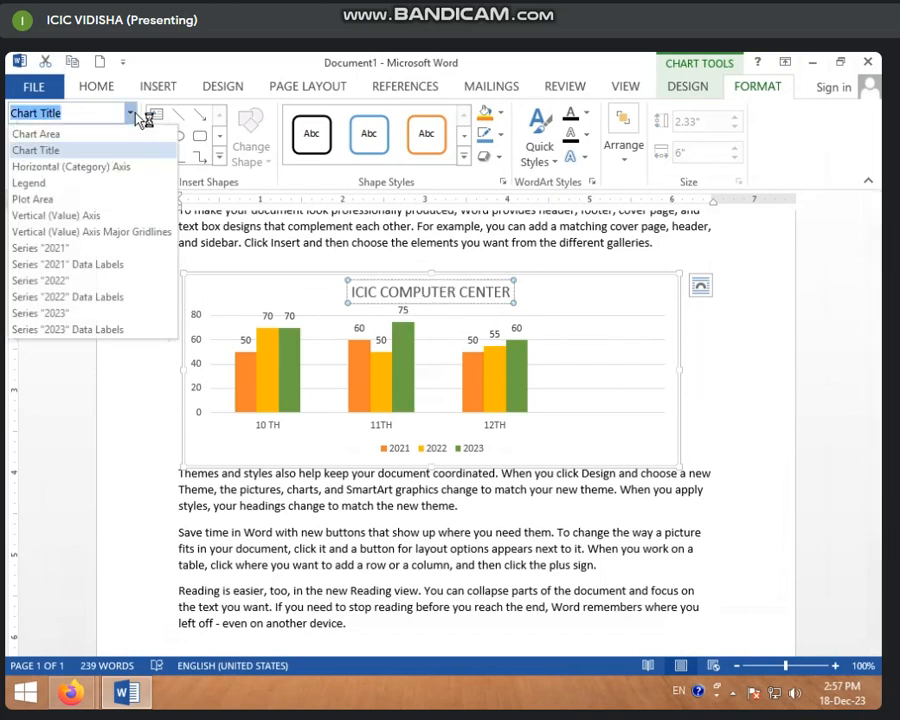
click(76, 215)
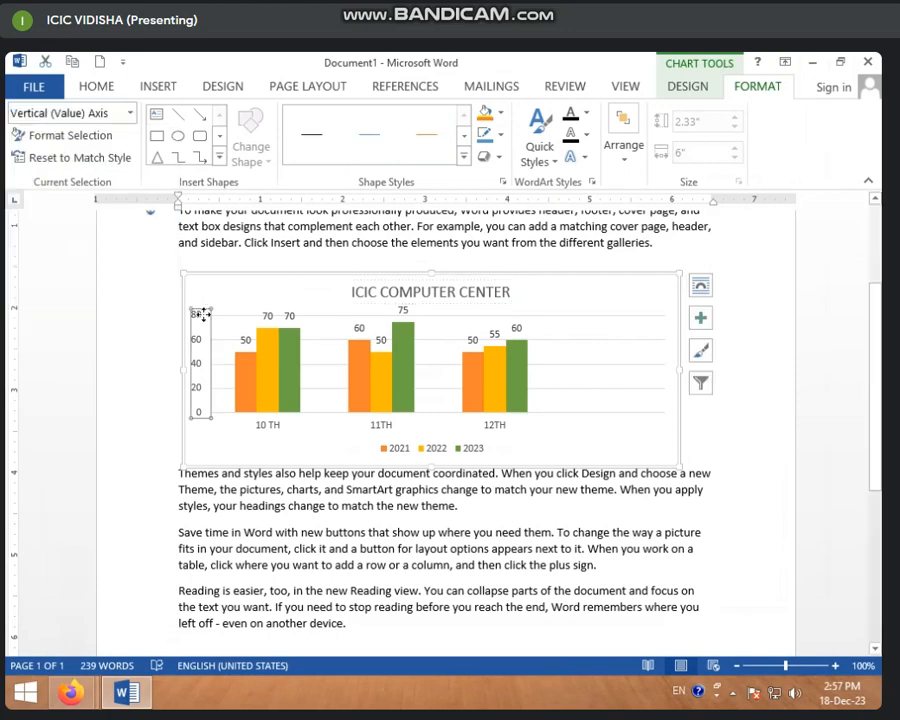
click(462, 157)
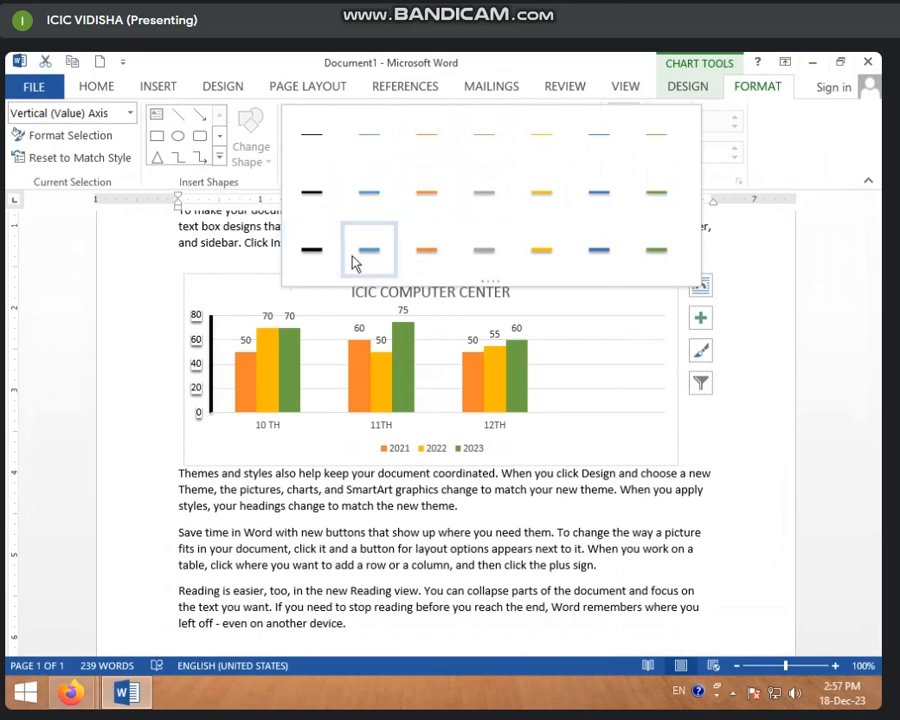
click(545, 251)
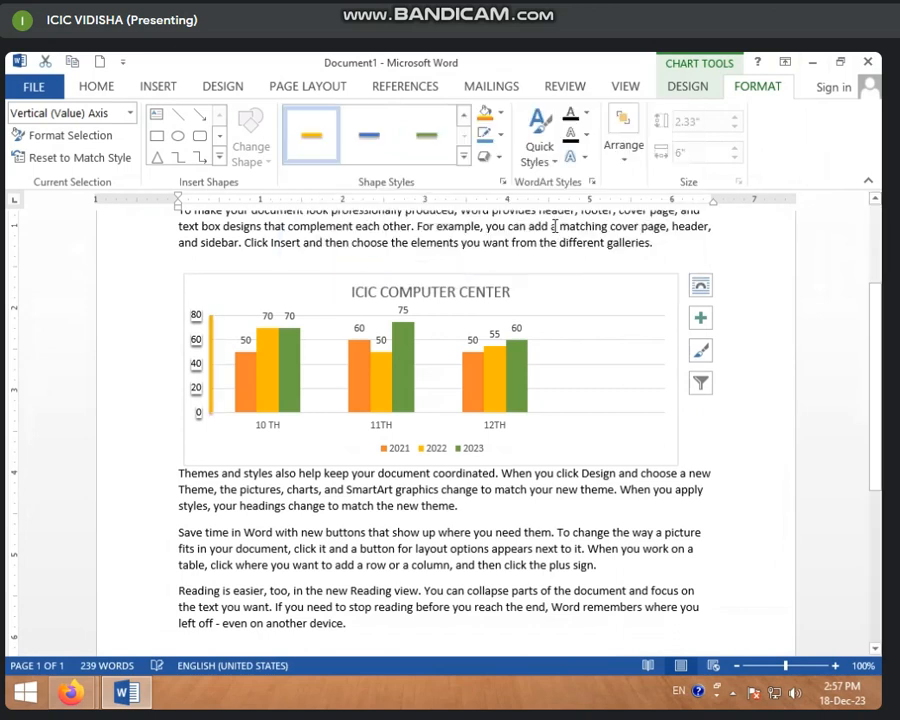
click(497, 113)
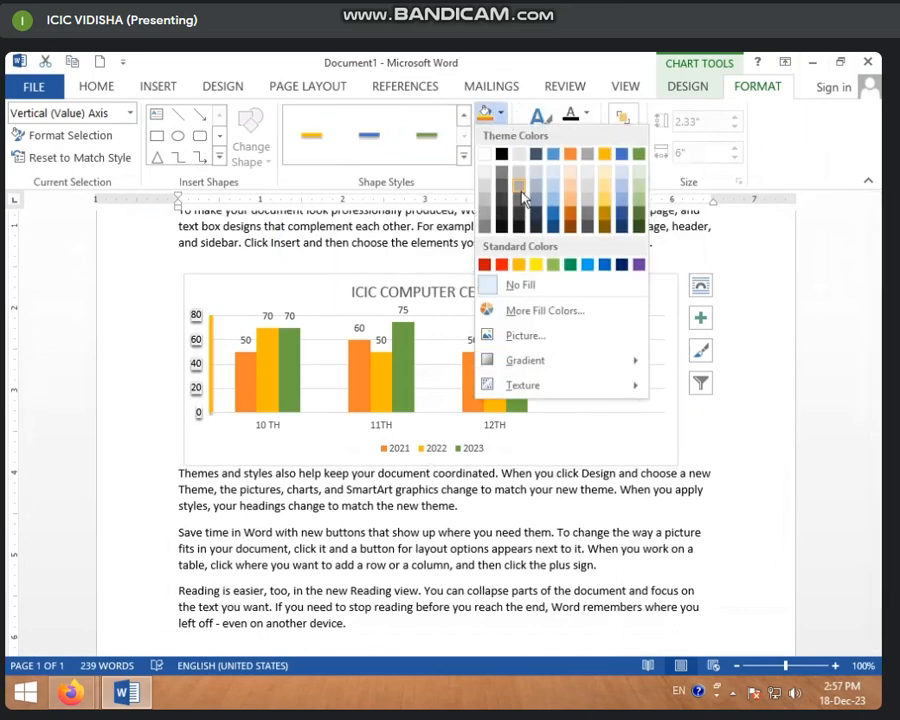
click(503, 266)
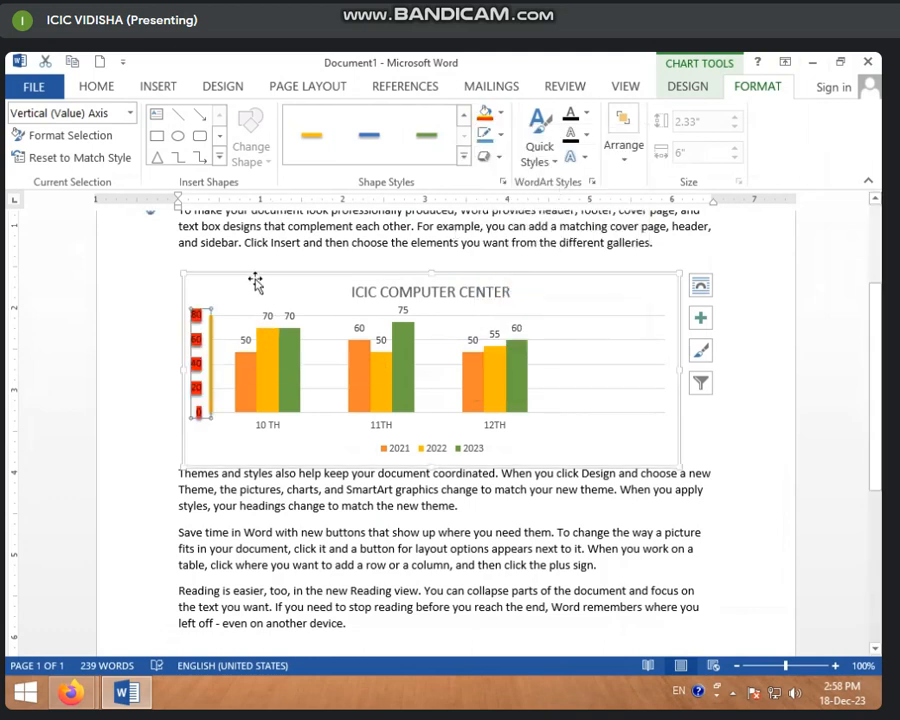
Apply the glossy gray shape style from the last row of styles to the chart area
click(255, 275)
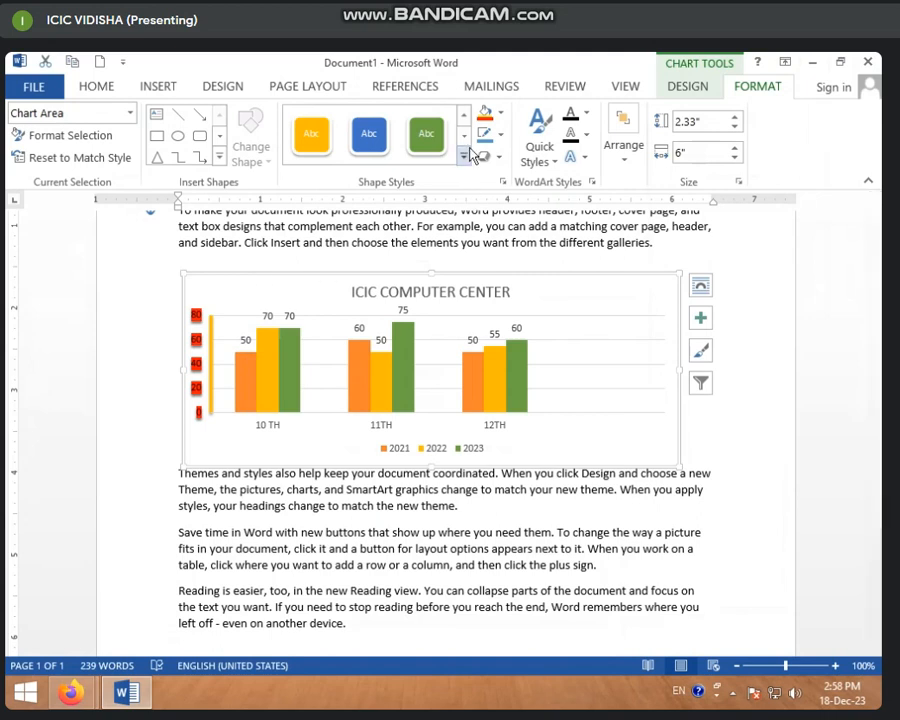
click(210, 354)
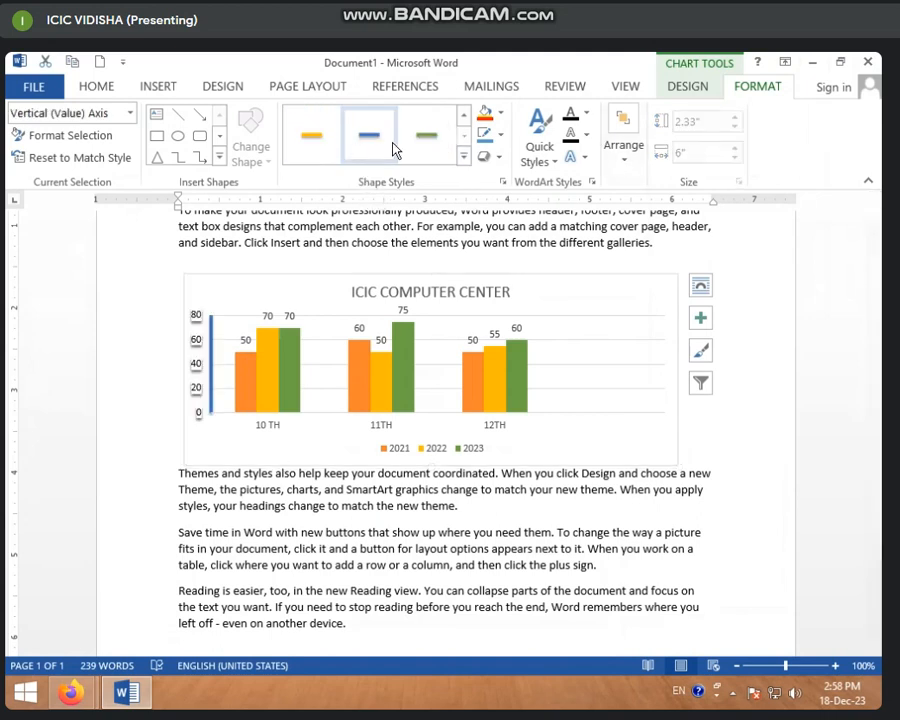
click(294, 274)
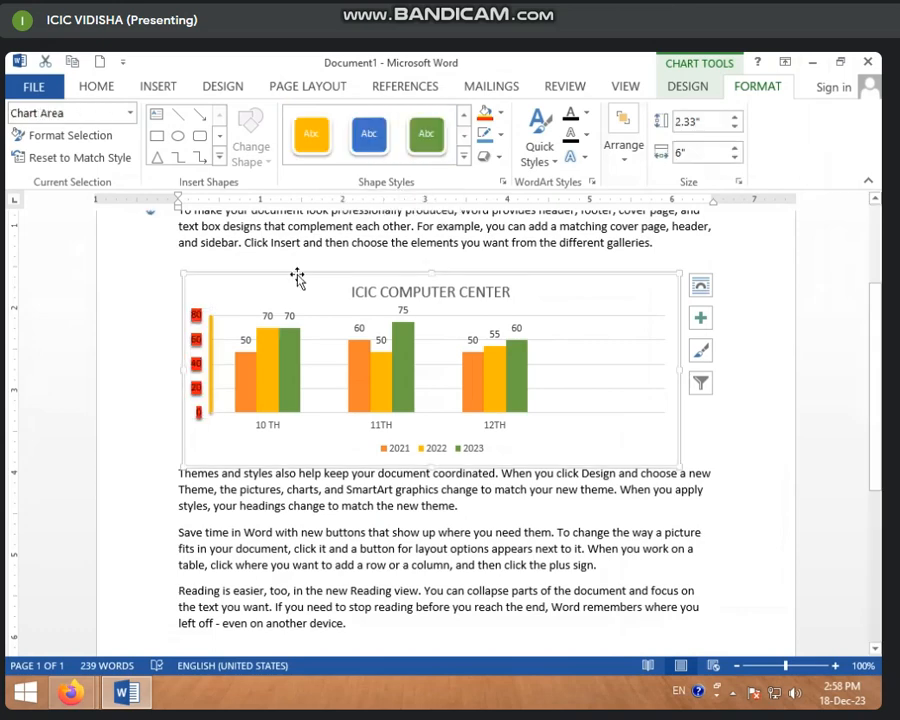
click(465, 159)
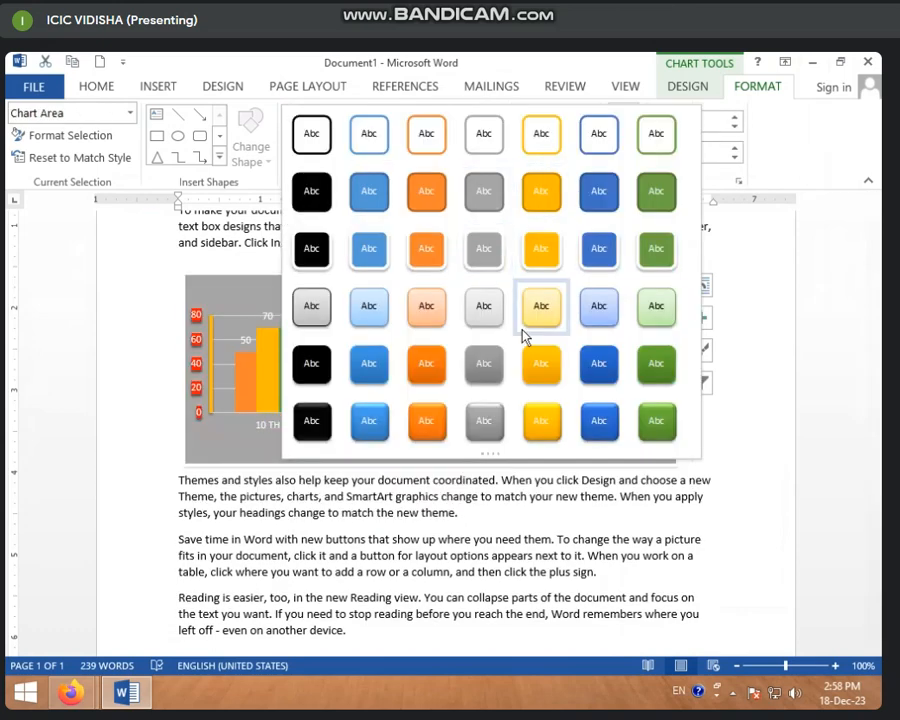
click(490, 424)
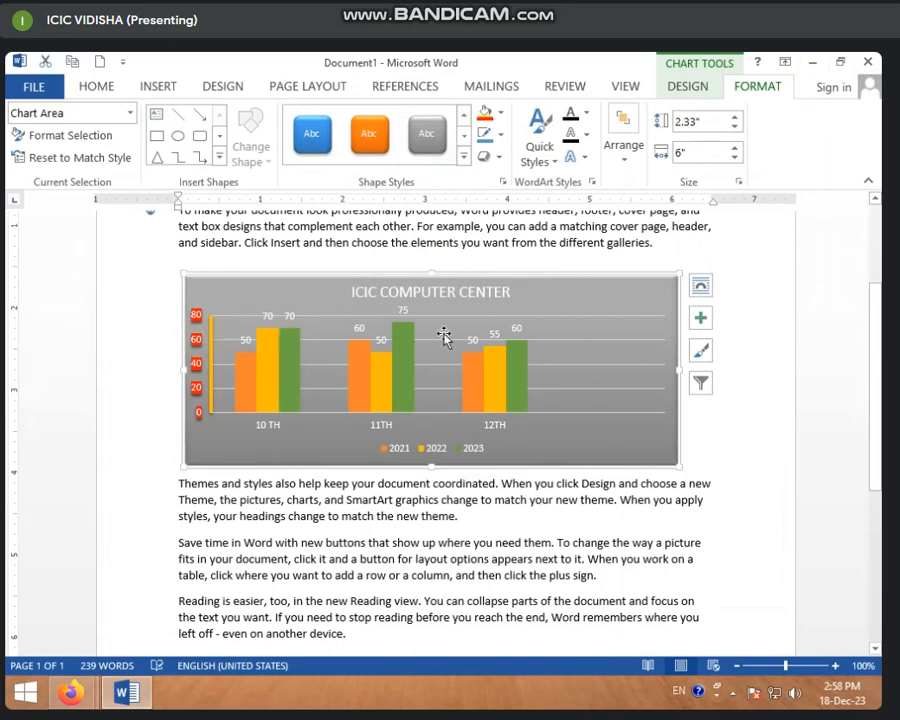
Apply the thick green line style to the vertical axis major gridlines, and select the plot area
click(235, 319)
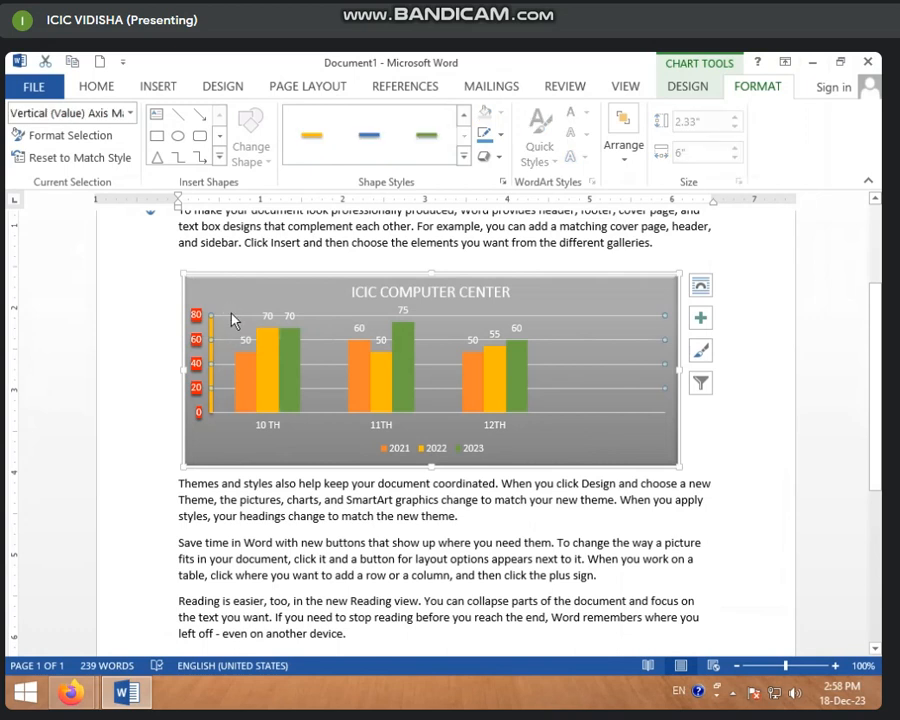
click(426, 146)
click(457, 329)
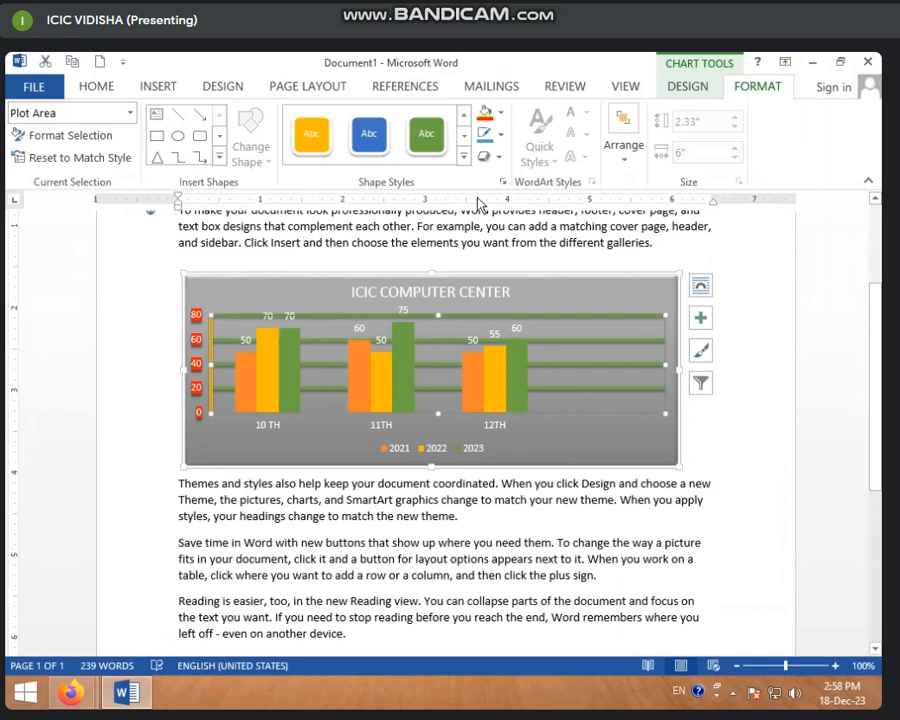
Apply the gold gradient shape style from the fifth row of styles to the plot area
click(463, 156)
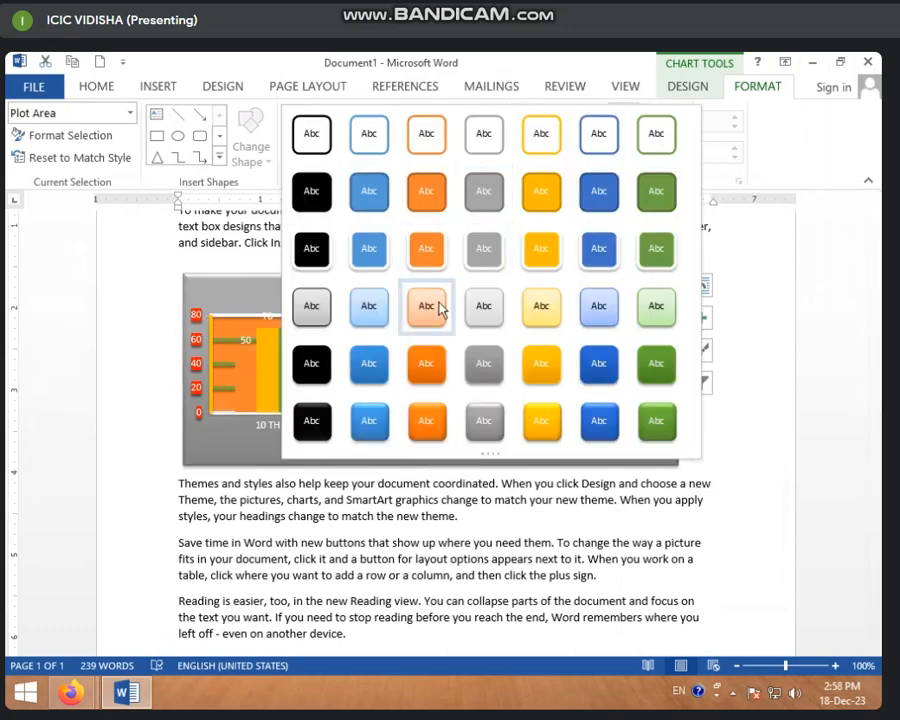
click(551, 369)
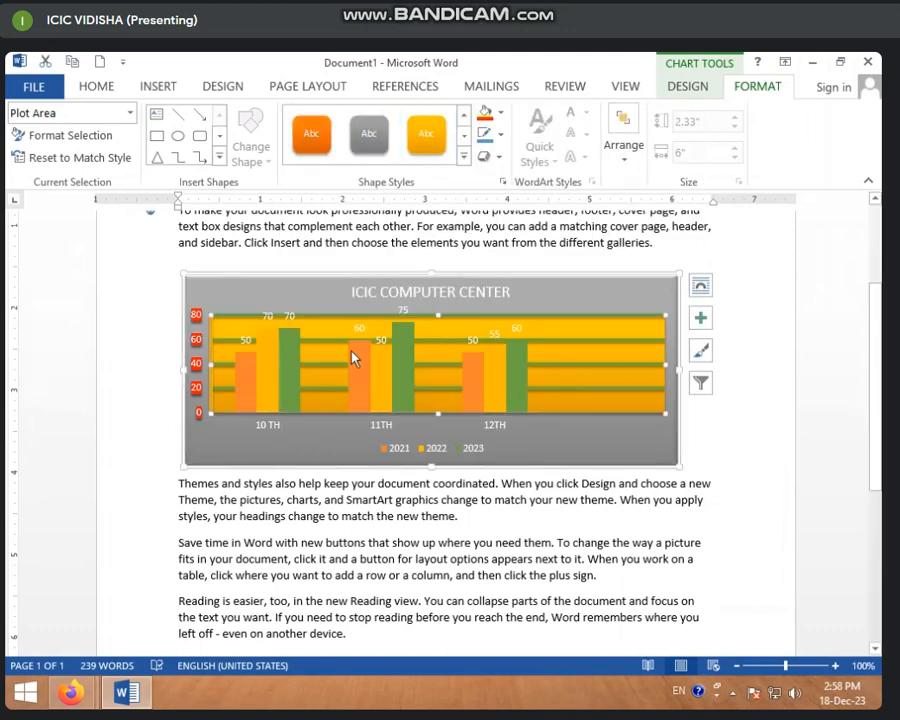
mouse_move(352, 358)
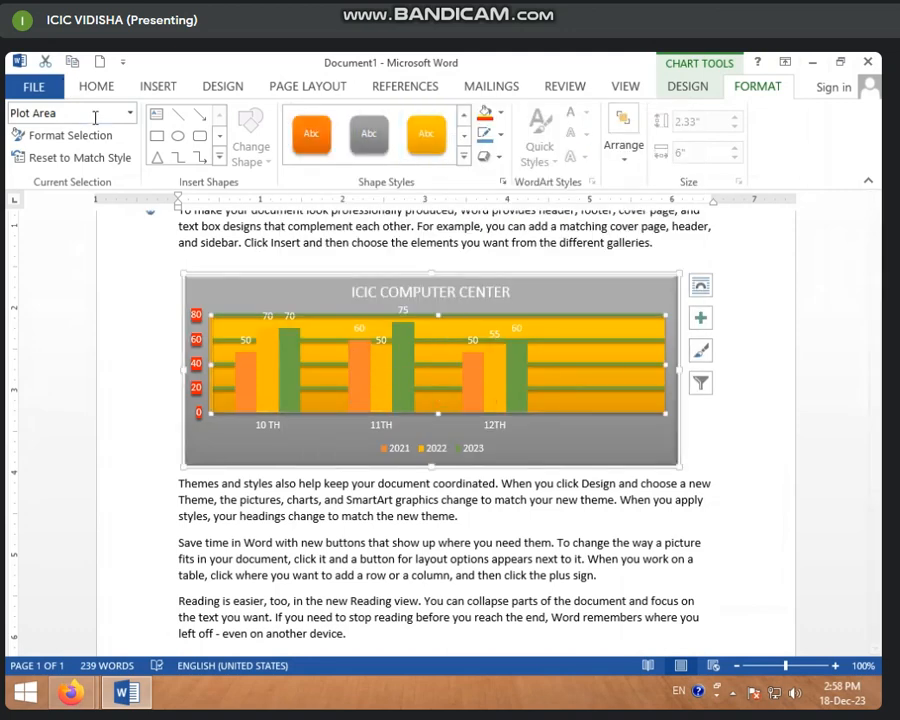
Give the horizontal (category) axis the thick blue line style and a red fill behind its labels
click(381, 428)
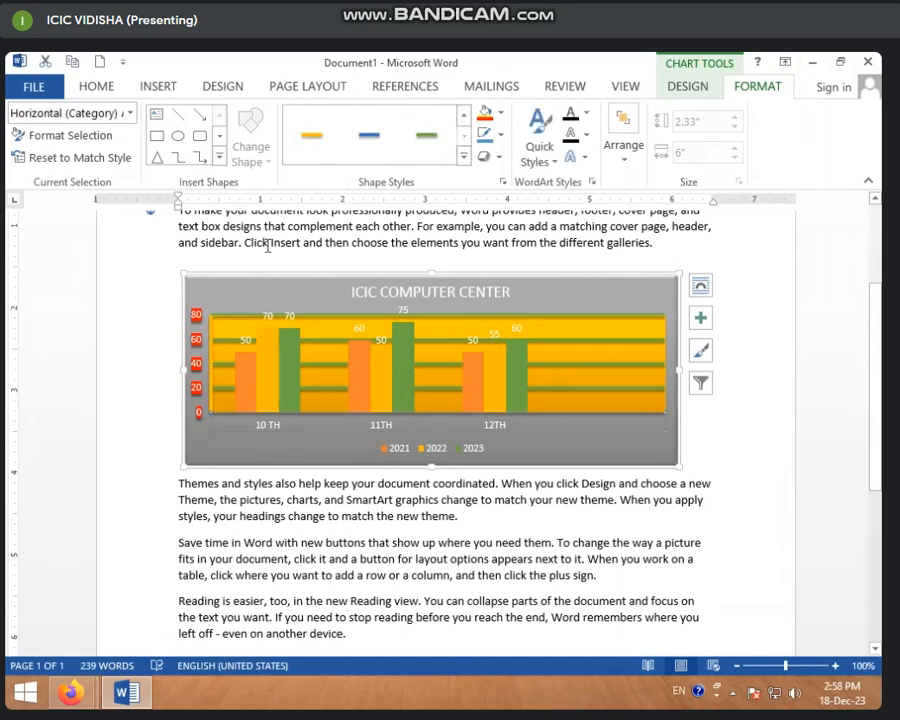
click(377, 144)
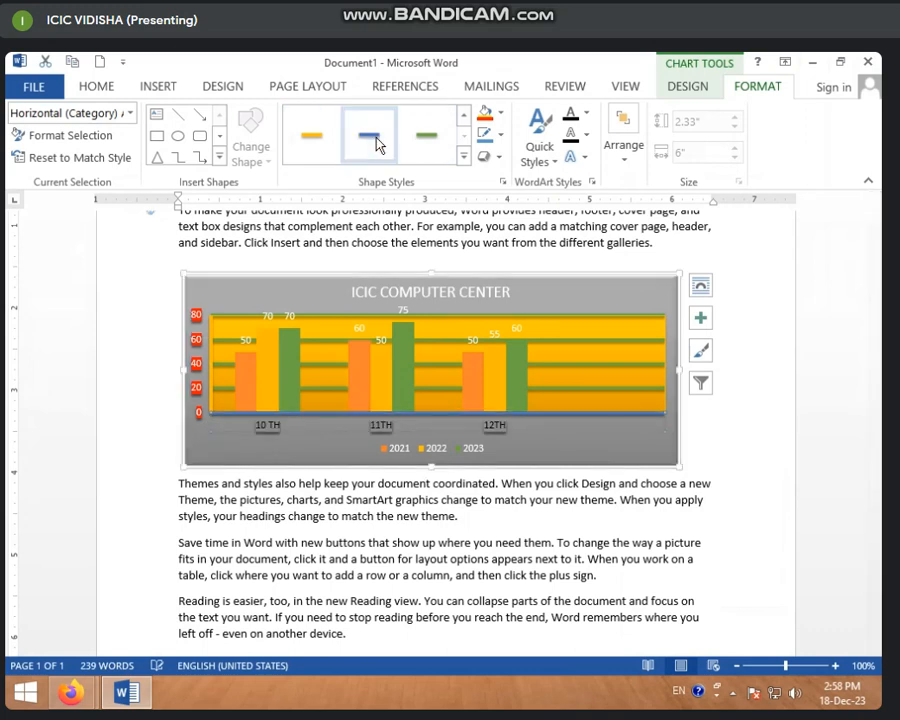
click(484, 113)
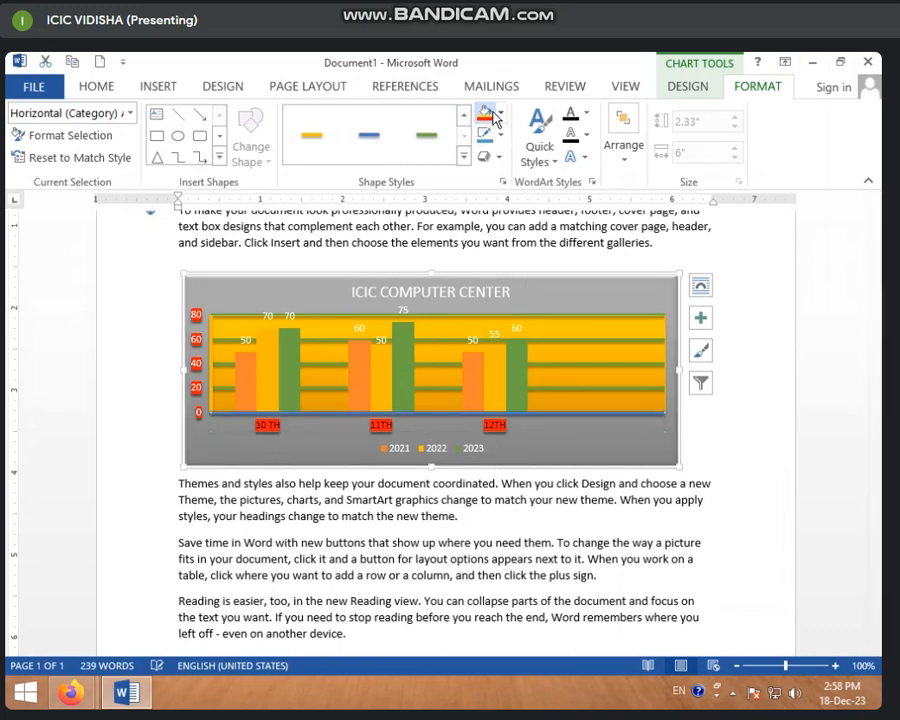
Apply the green shape style with the white outline to the legend, and select the vertical axis major gridlines
click(410, 446)
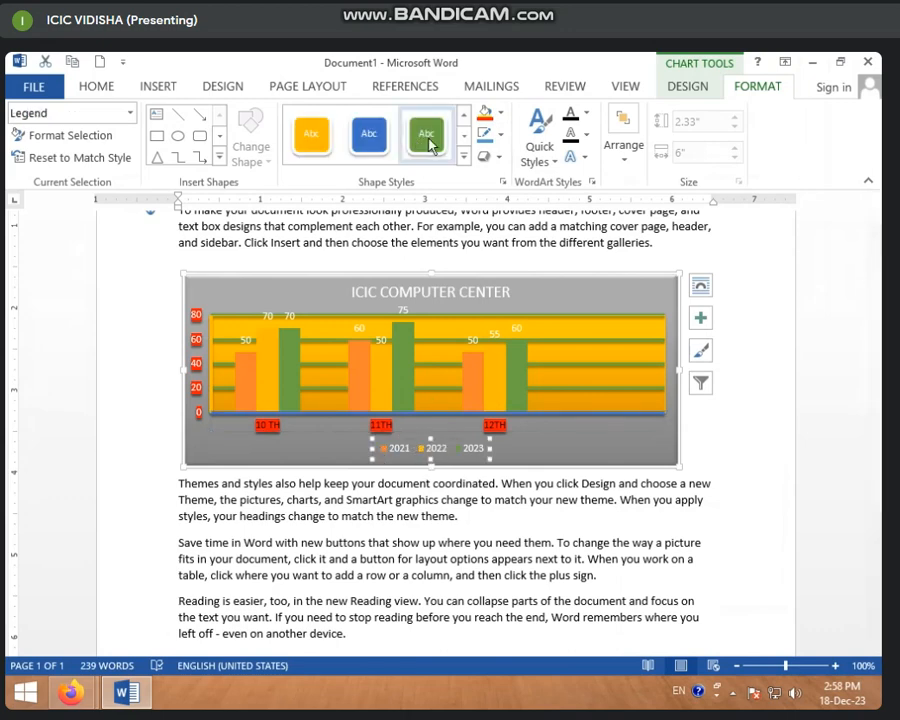
click(428, 138)
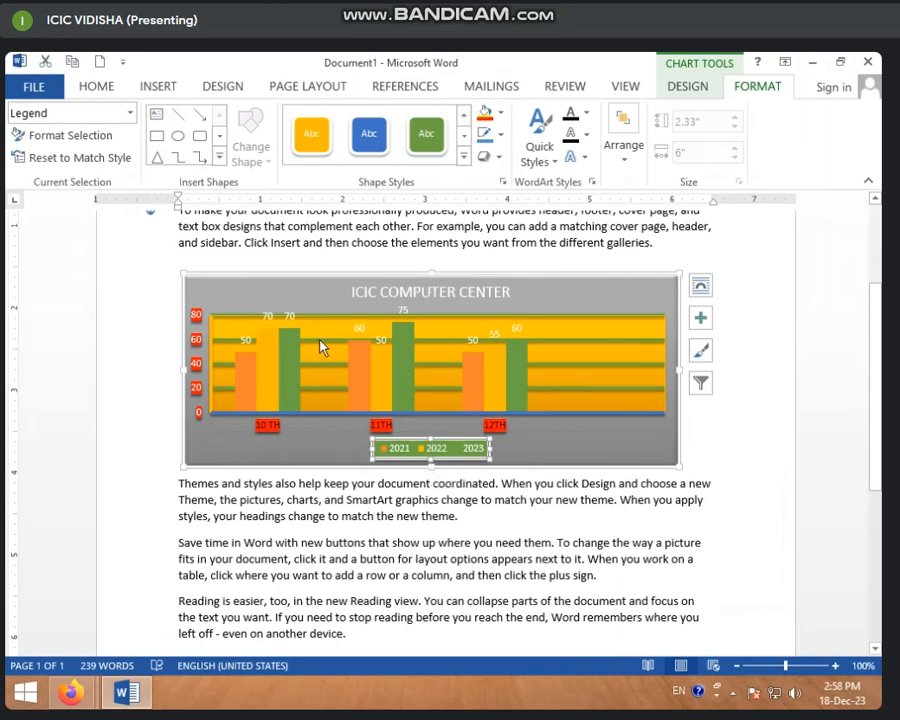
click(321, 341)
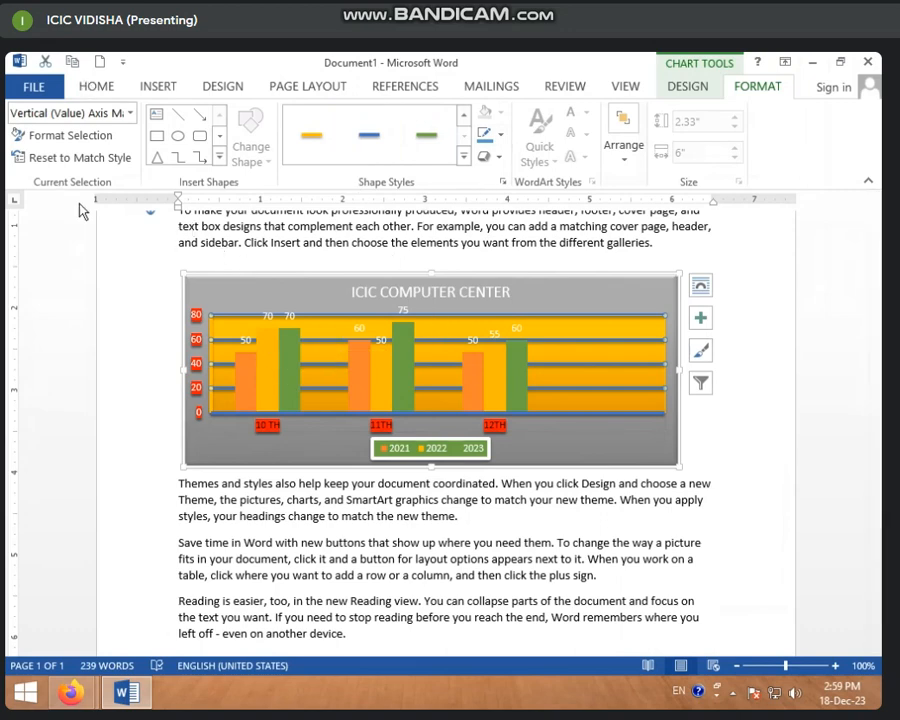
Undo the recent formatting of the legend, horizontal axis, plot area, gridlines and chart area
key(ctrl+z)
key(ctrl+z)
key(ctrl+z)
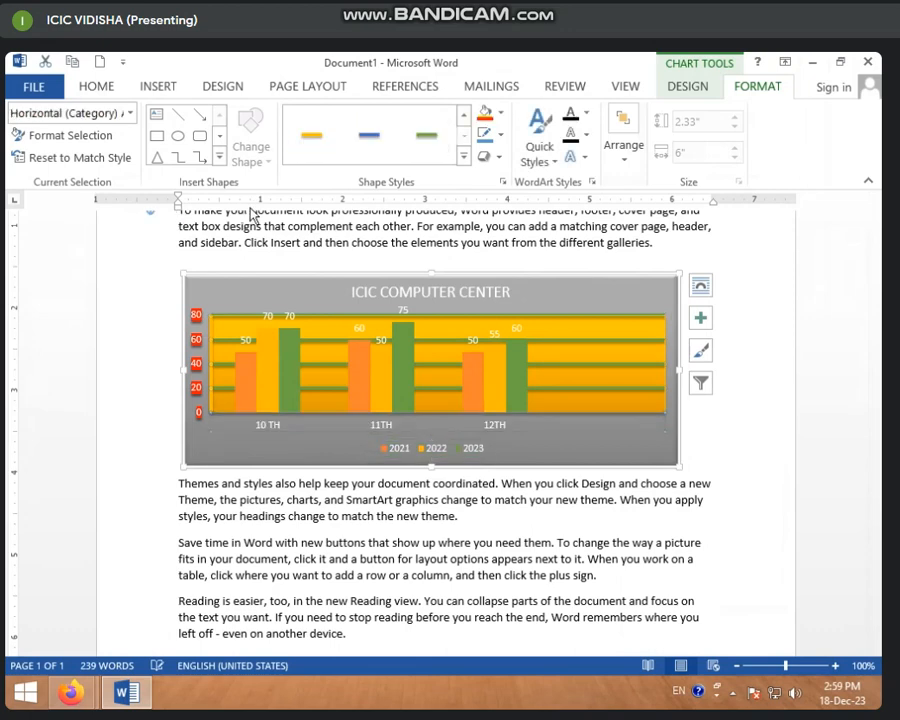
key(ctrl+z)
key(ctrl+z)
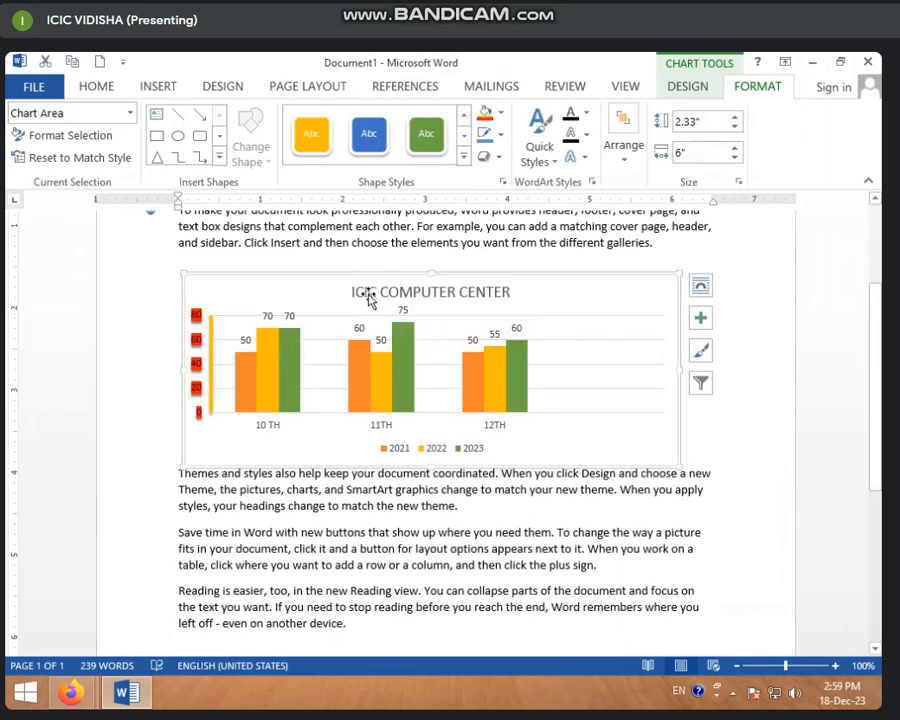
Select the chart title and switch the current chart element to the Series "2022" Data Labels
click(415, 292)
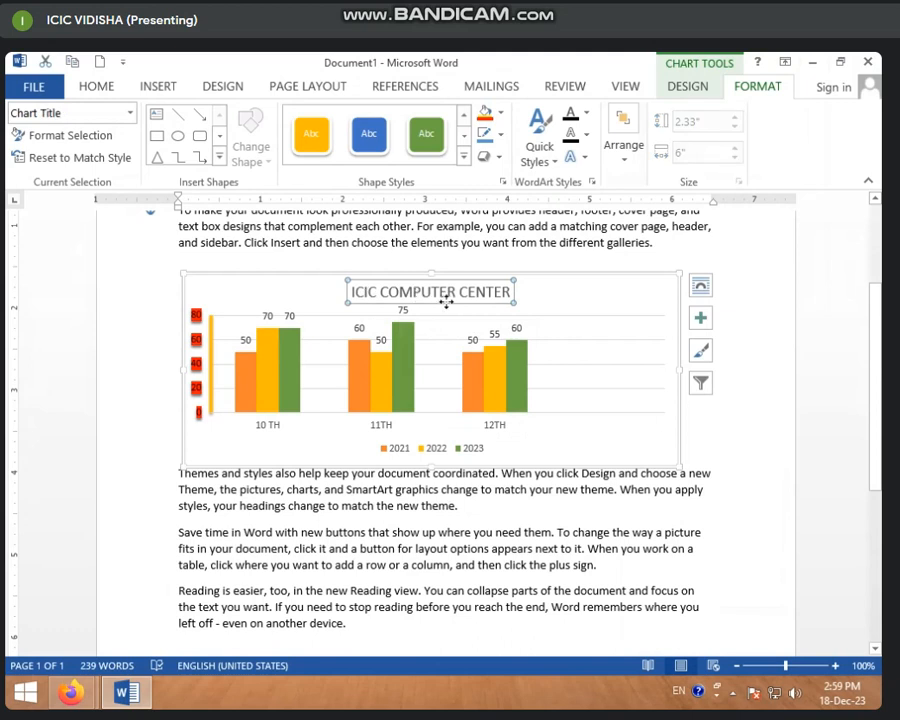
click(129, 113)
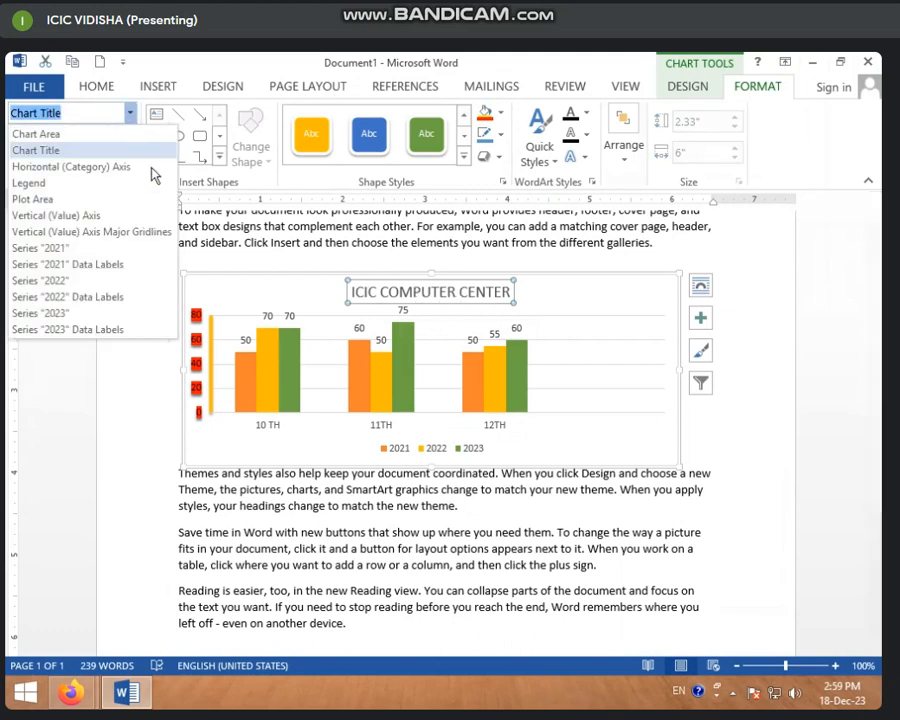
click(62, 297)
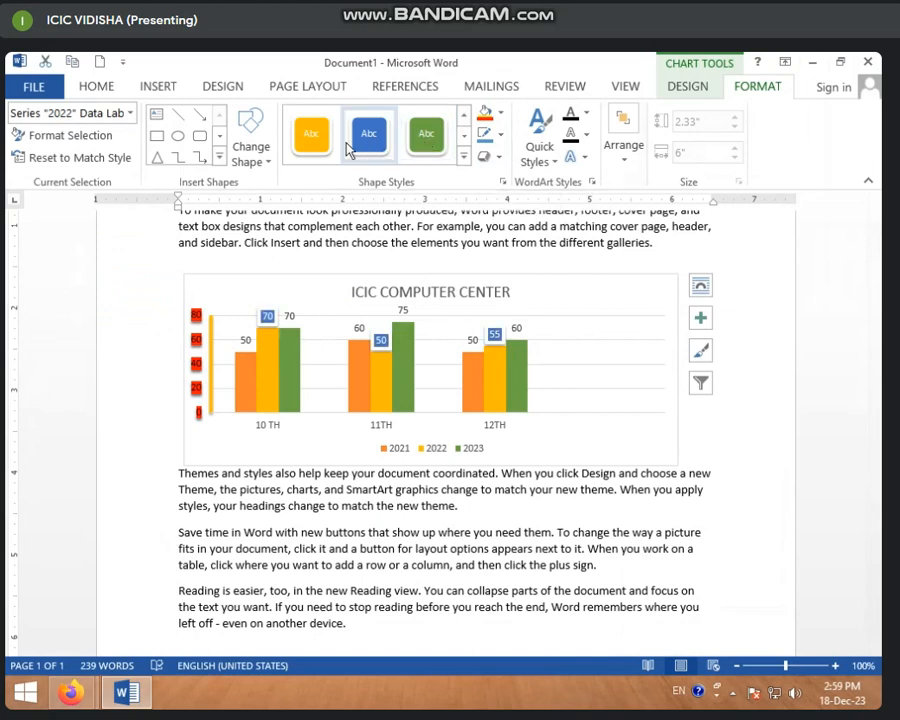
Choose the plot area as the current chart element and apply the glossy gray shape style from the last row
click(128, 113)
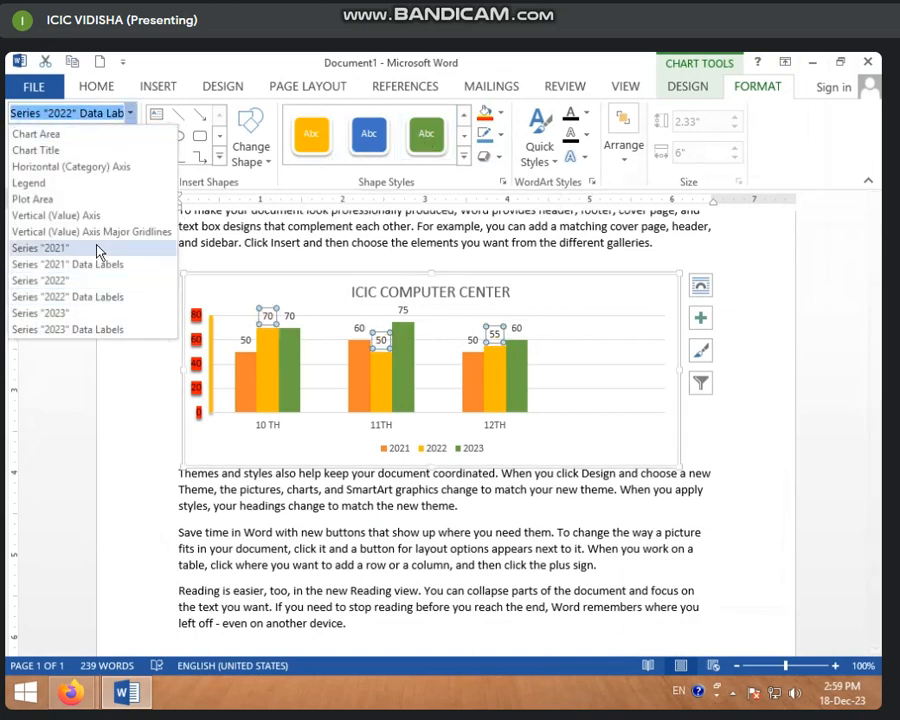
click(59, 201)
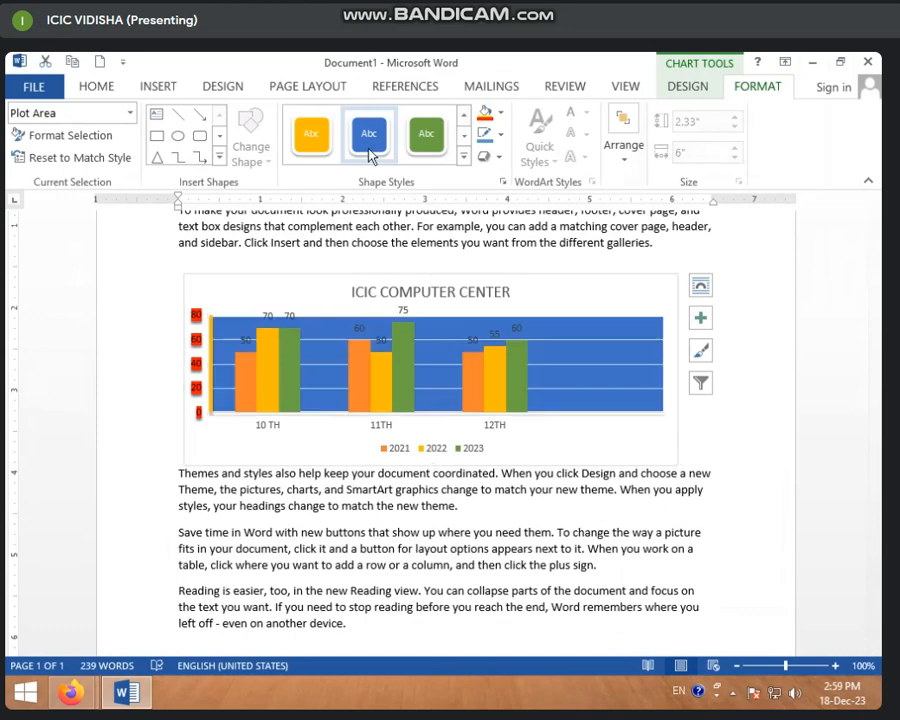
click(464, 156)
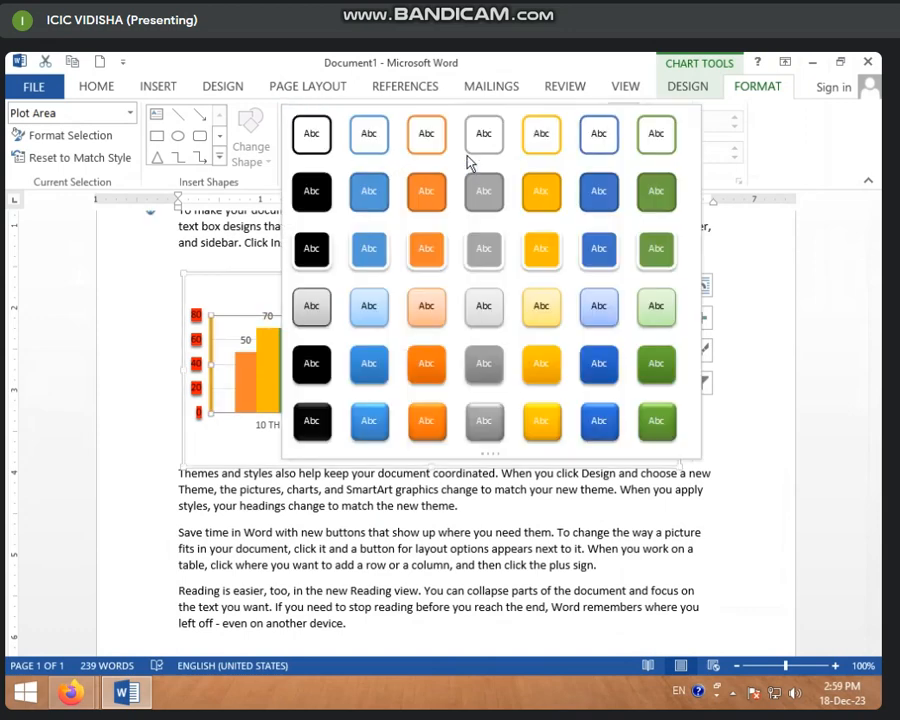
click(492, 421)
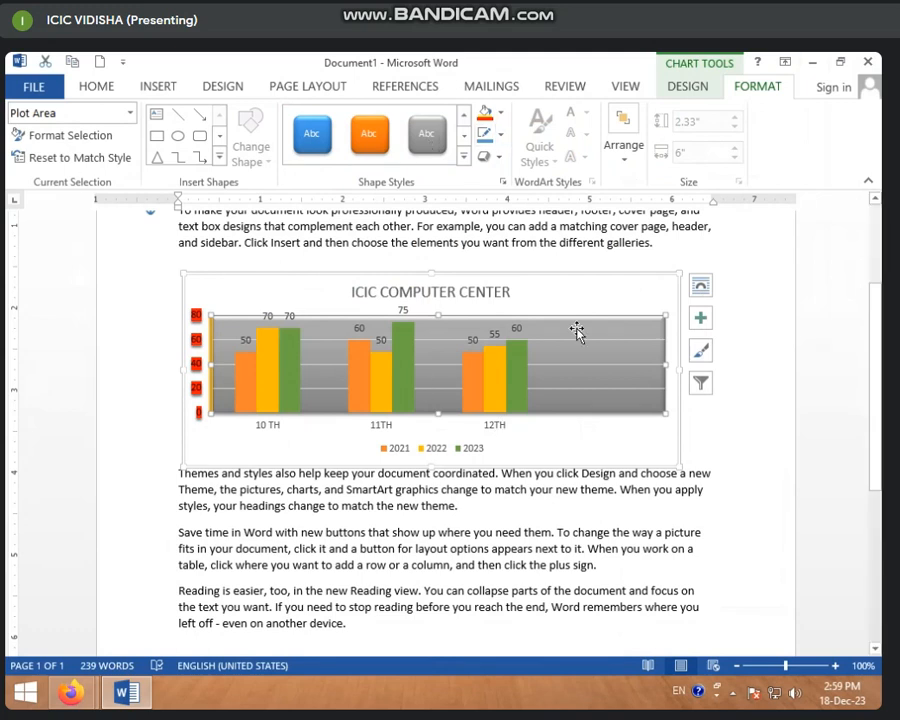
Give the 2023 series columns the light orange shape style and a standard red fill
mouse_move(292, 368)
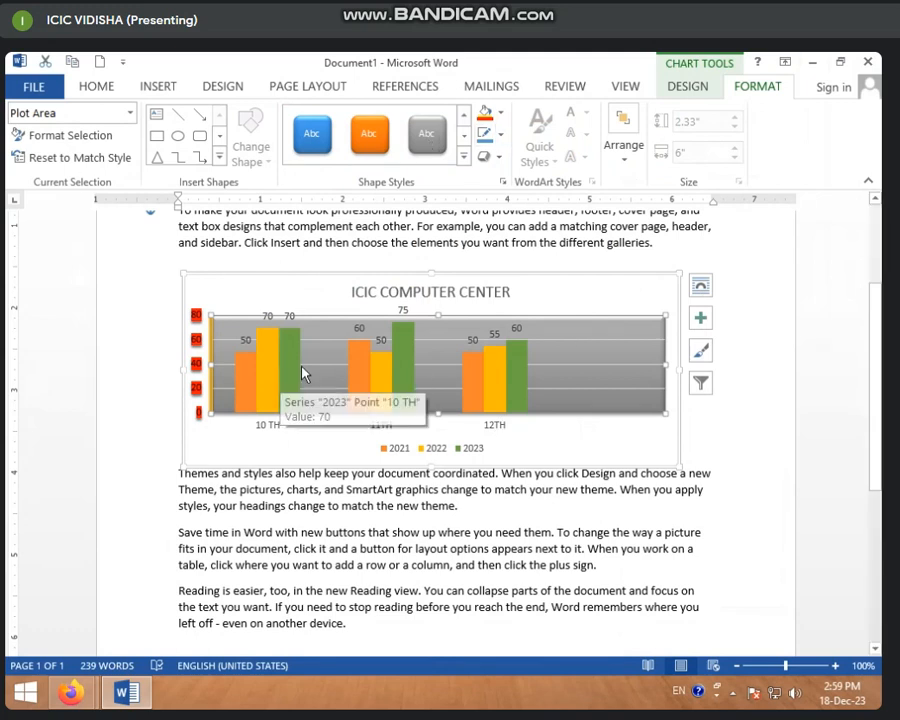
click(290, 356)
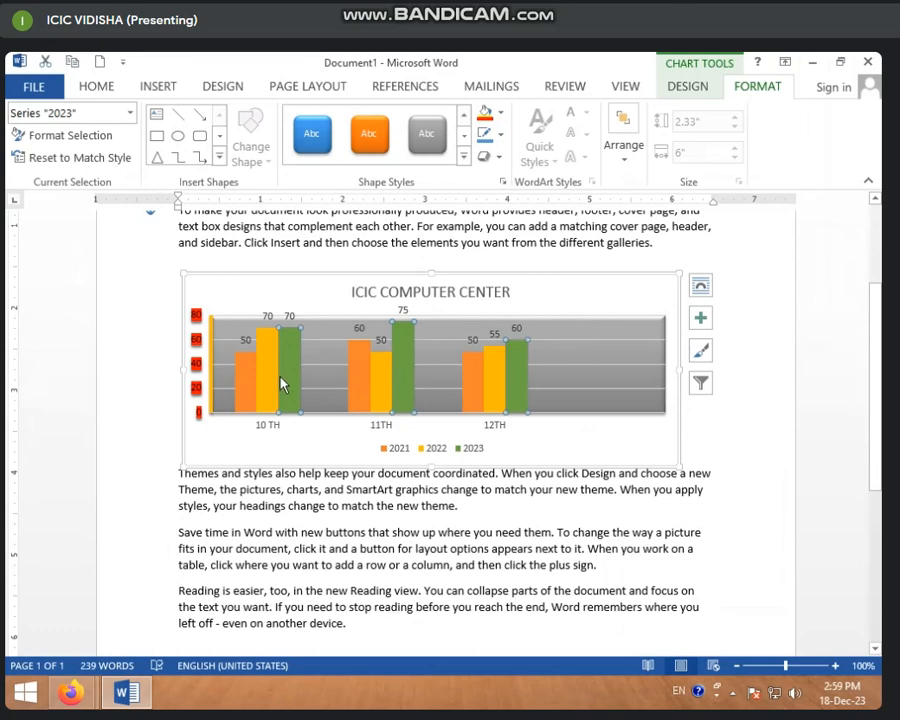
click(463, 160)
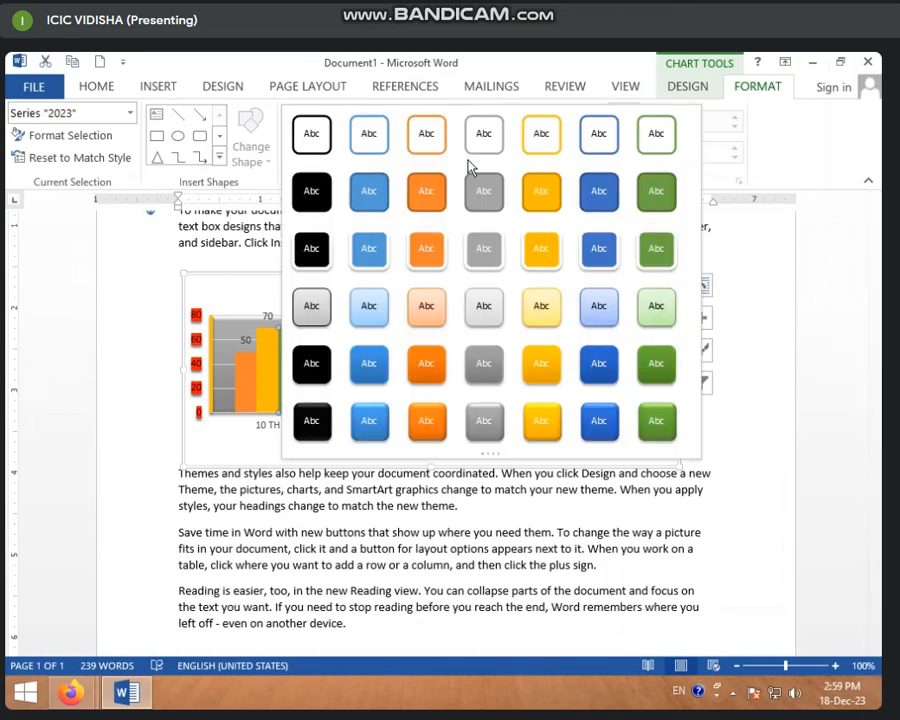
click(429, 314)
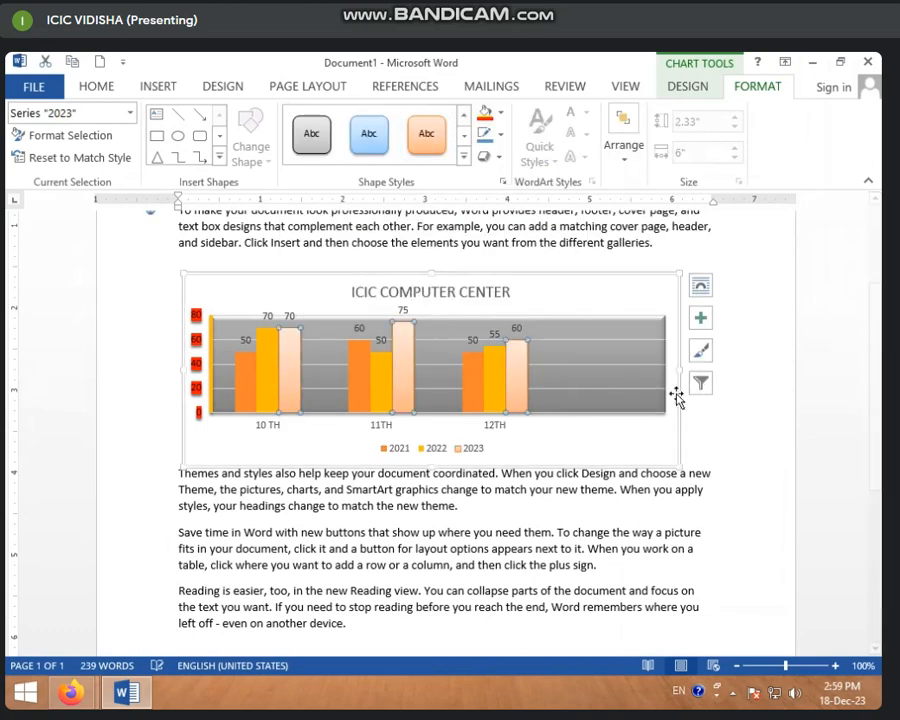
click(503, 113)
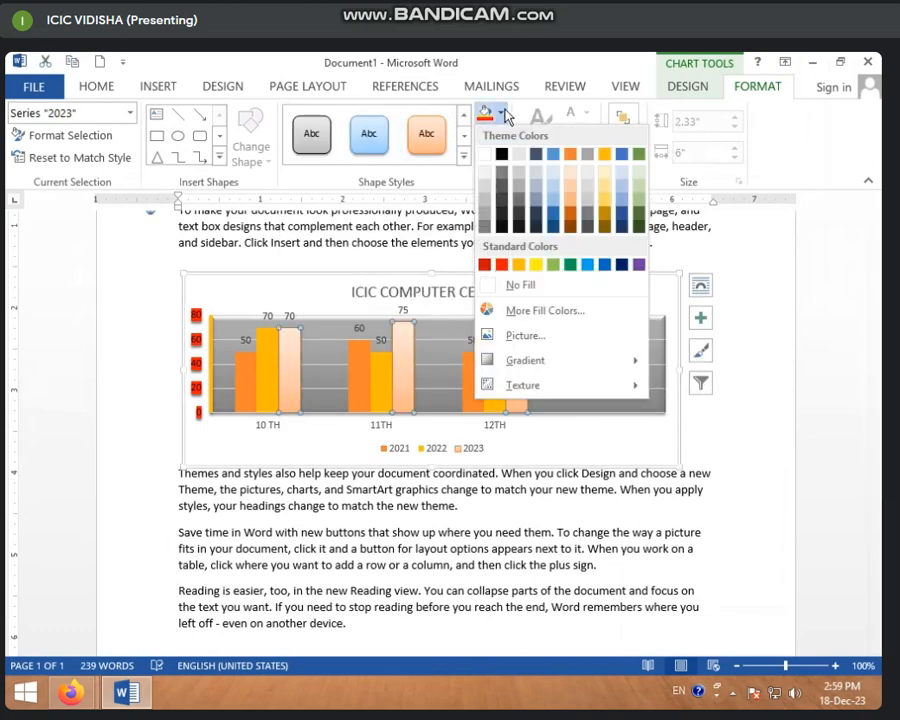
click(500, 266)
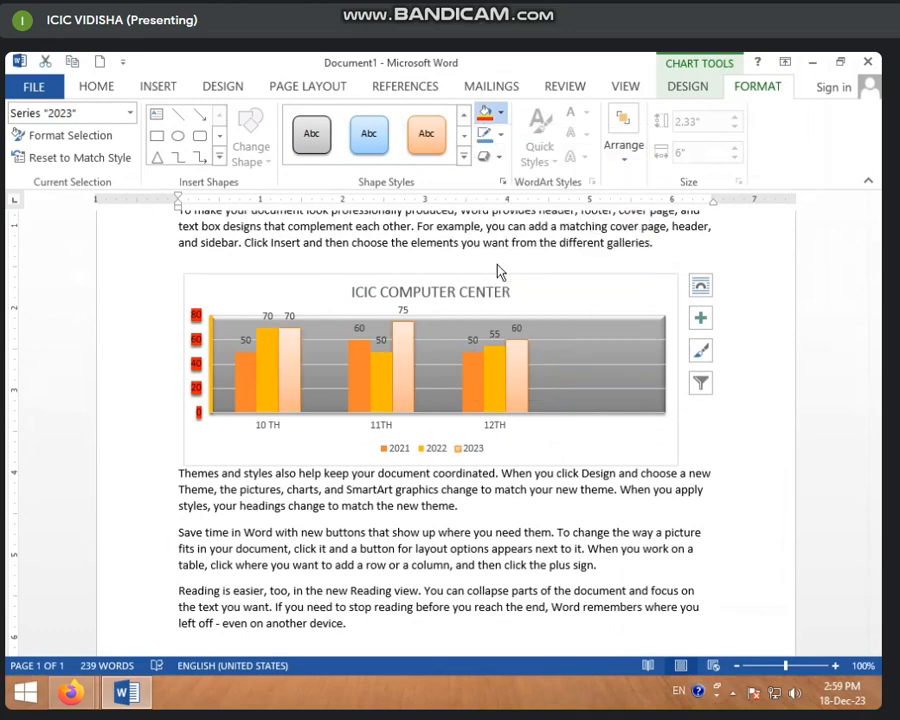
Apply the light orange shape style to only the 12TH column of the 2021 series
click(270, 358)
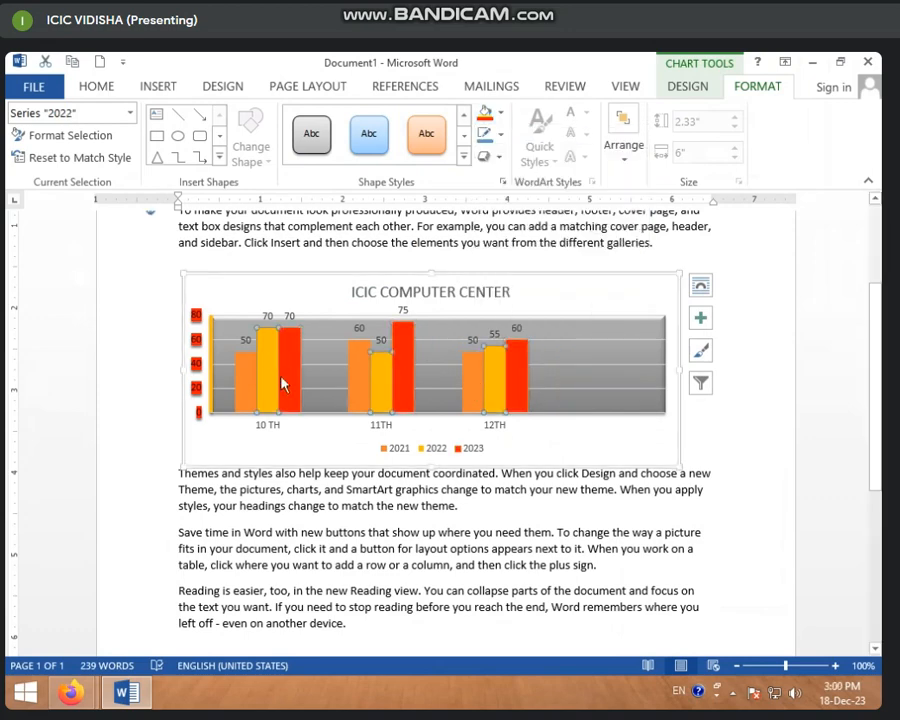
click(252, 372)
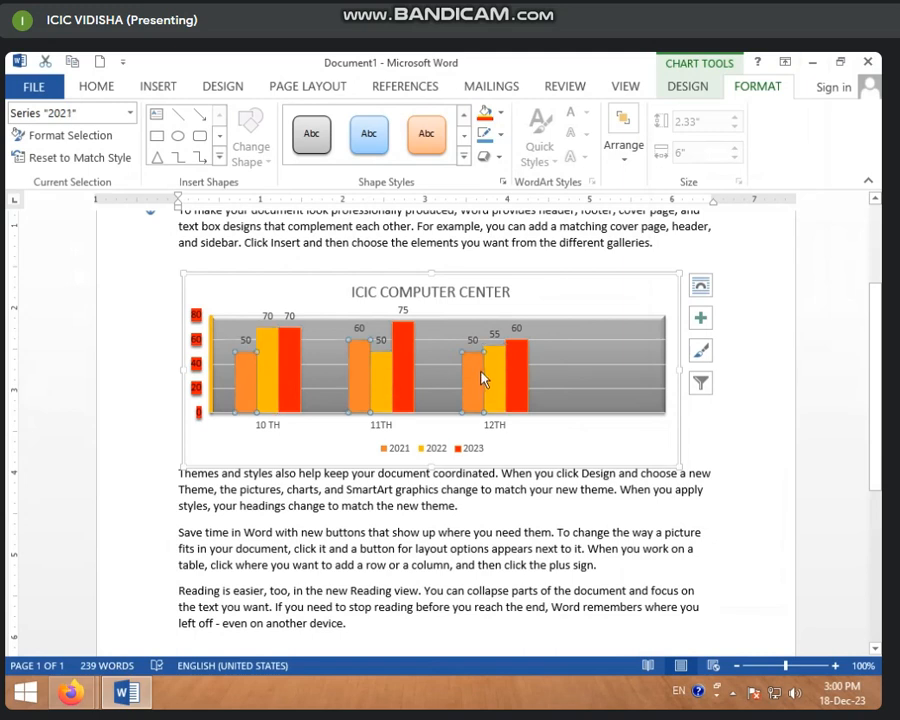
mouse_move(483, 378)
click(503, 384)
click(476, 385)
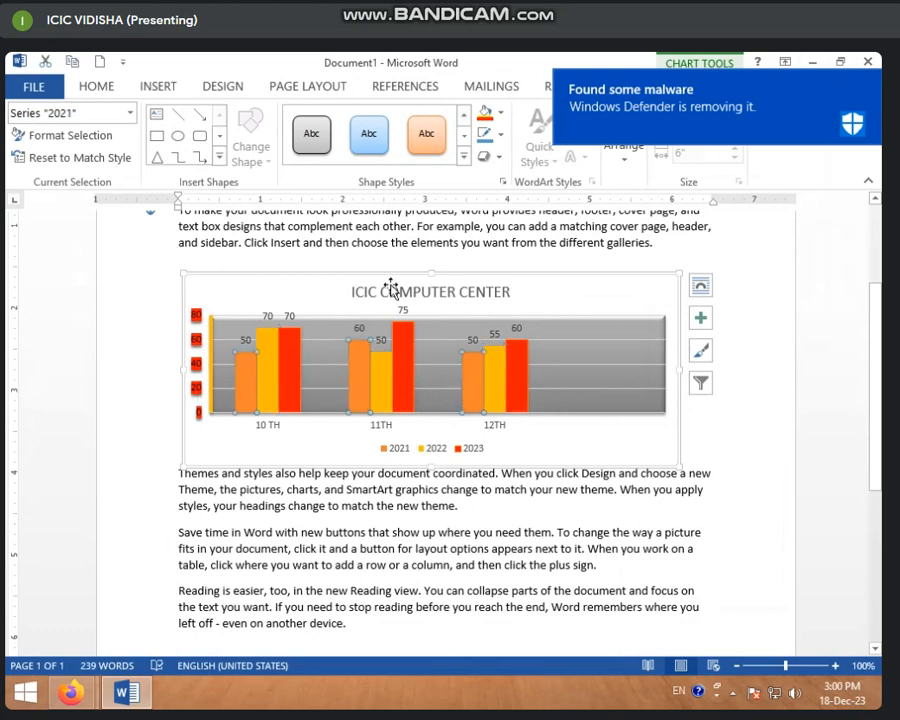
click(472, 386)
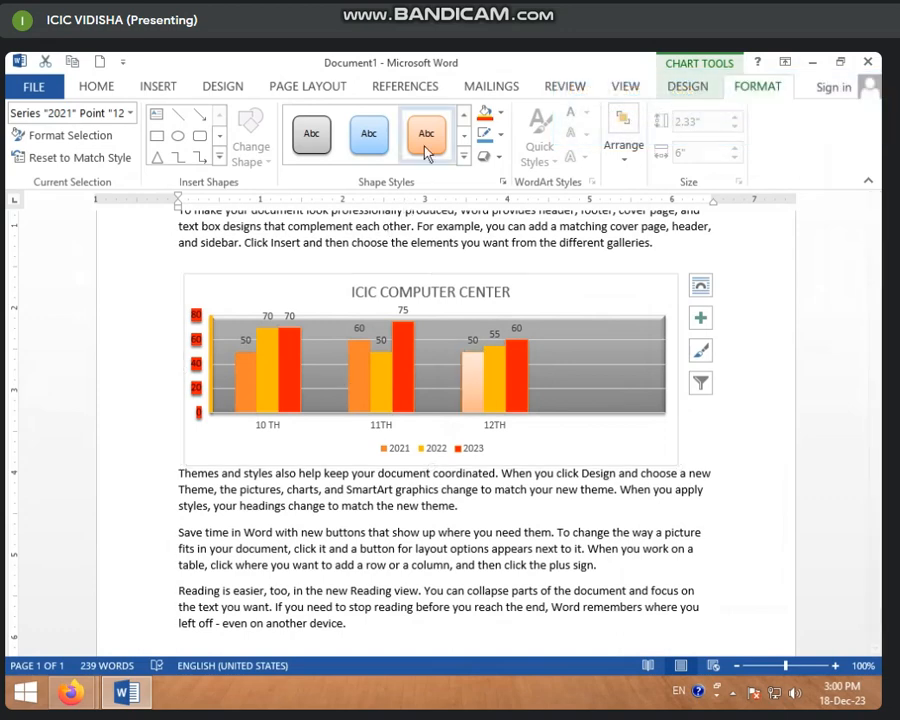
click(369, 140)
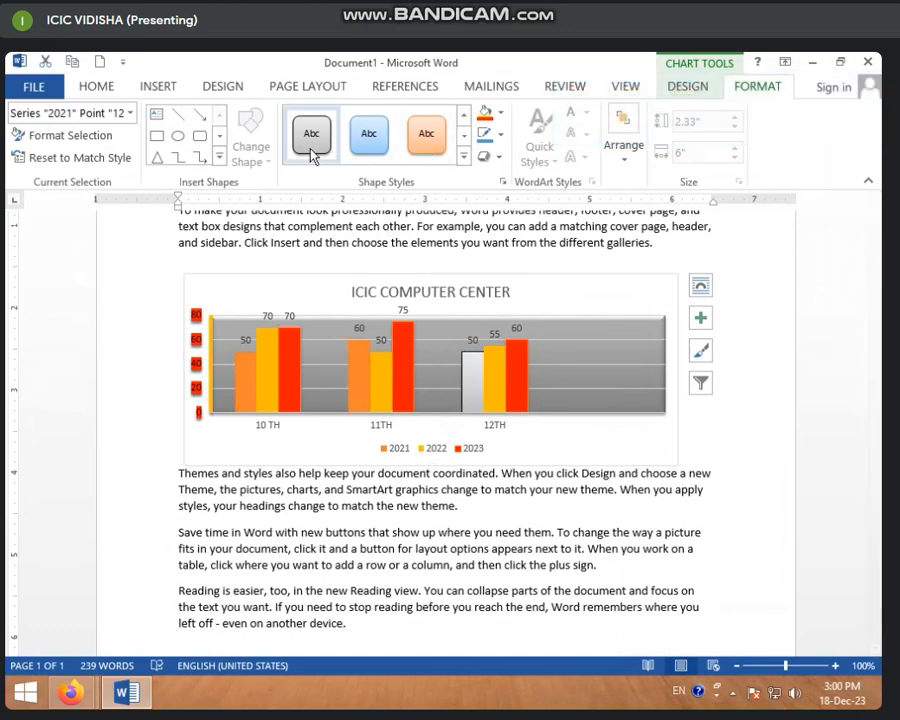
click(418, 148)
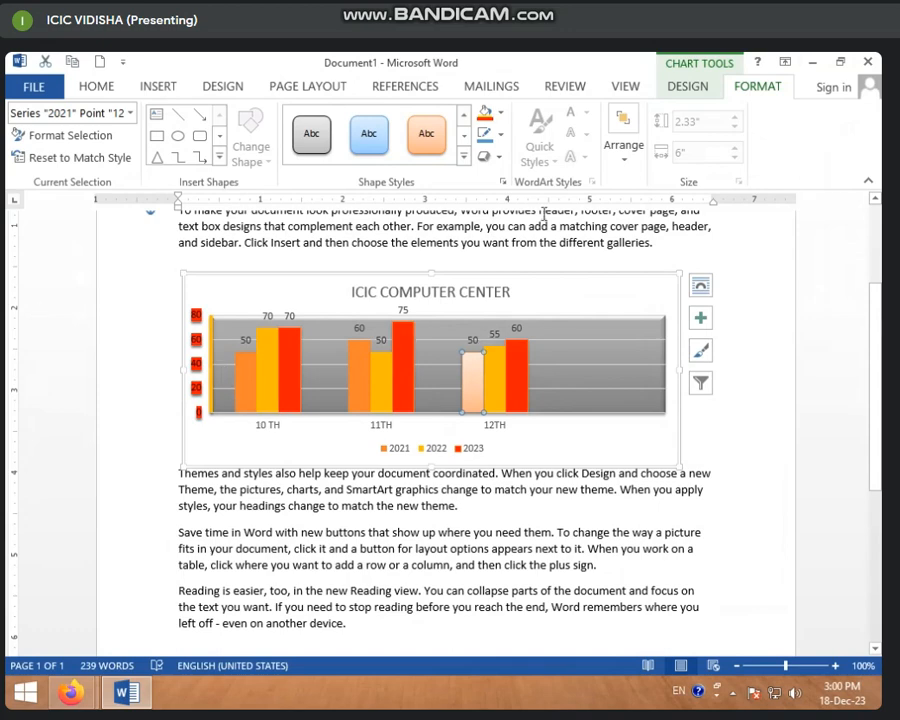
Open the detailed formatting options for the selected 12TH data point
click(58, 139)
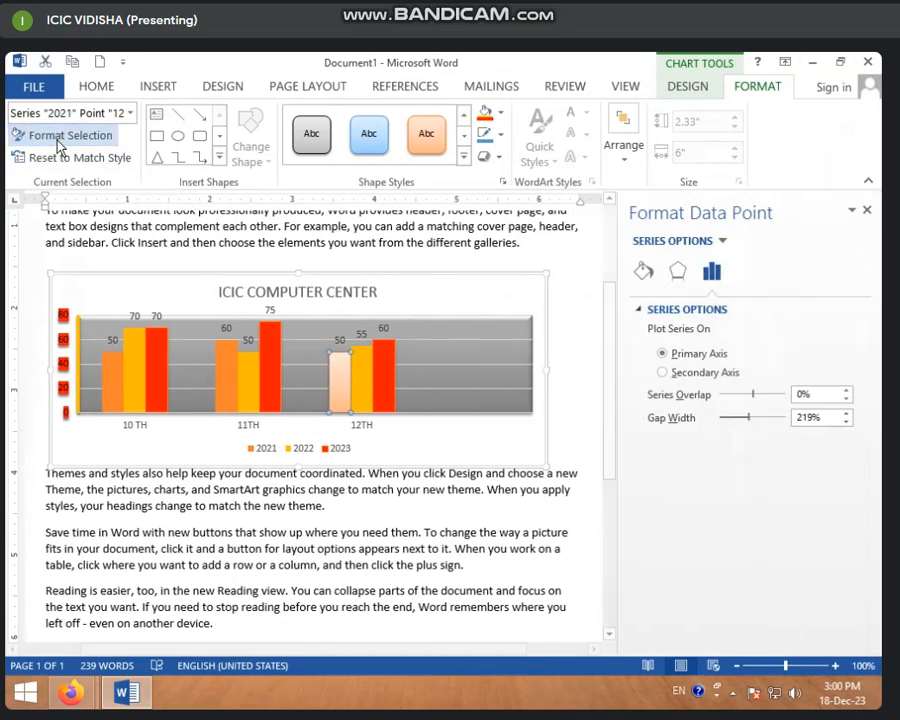